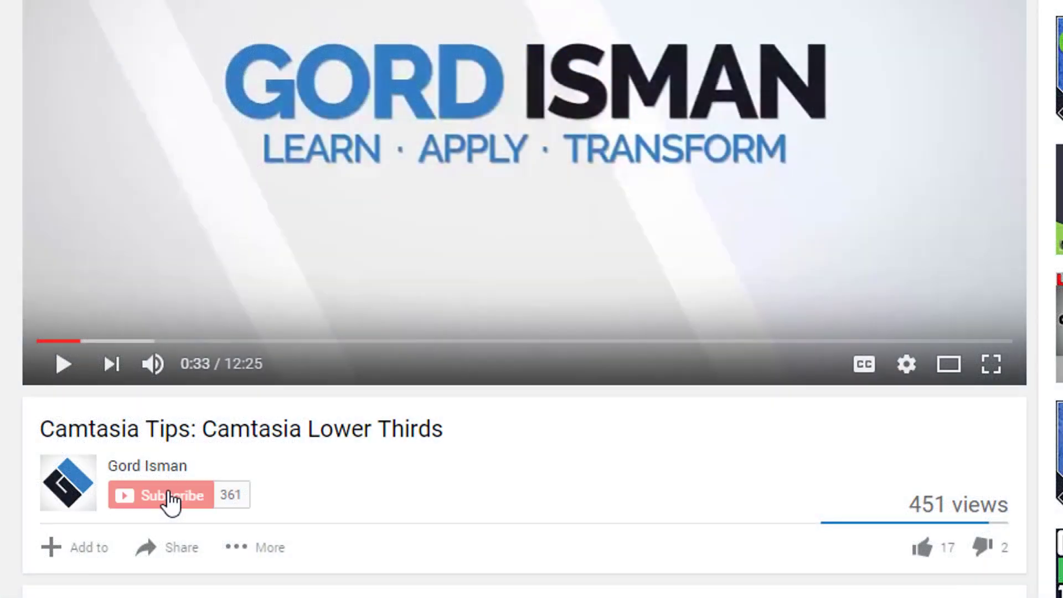
Open the subscribed channel's bell notification settings and save them.
{"action": "left_click", "coordinate": [238, 495]}
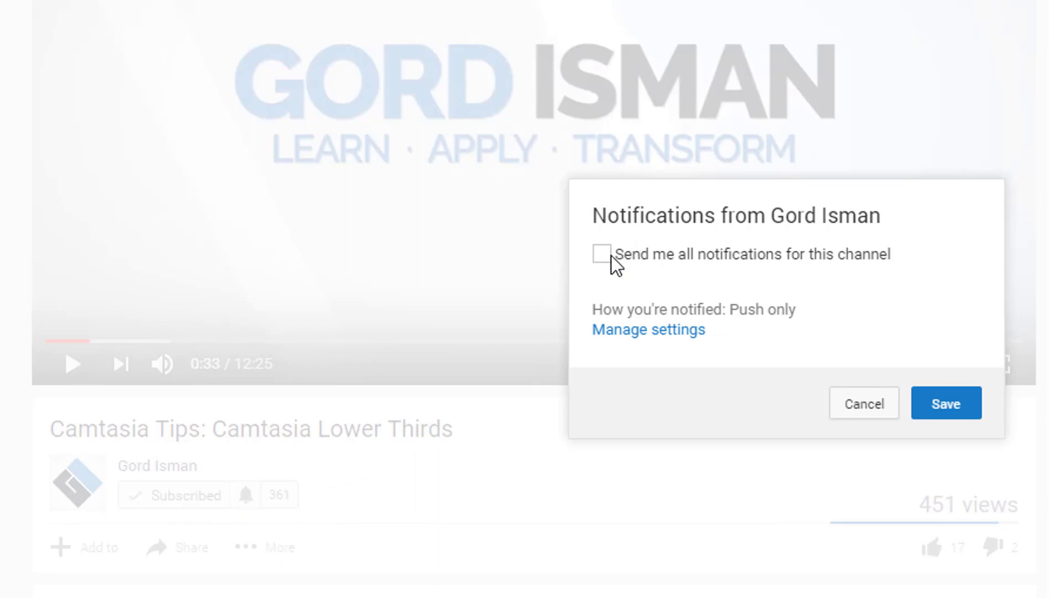
{"action": "left_click", "coordinate": [945, 410]}
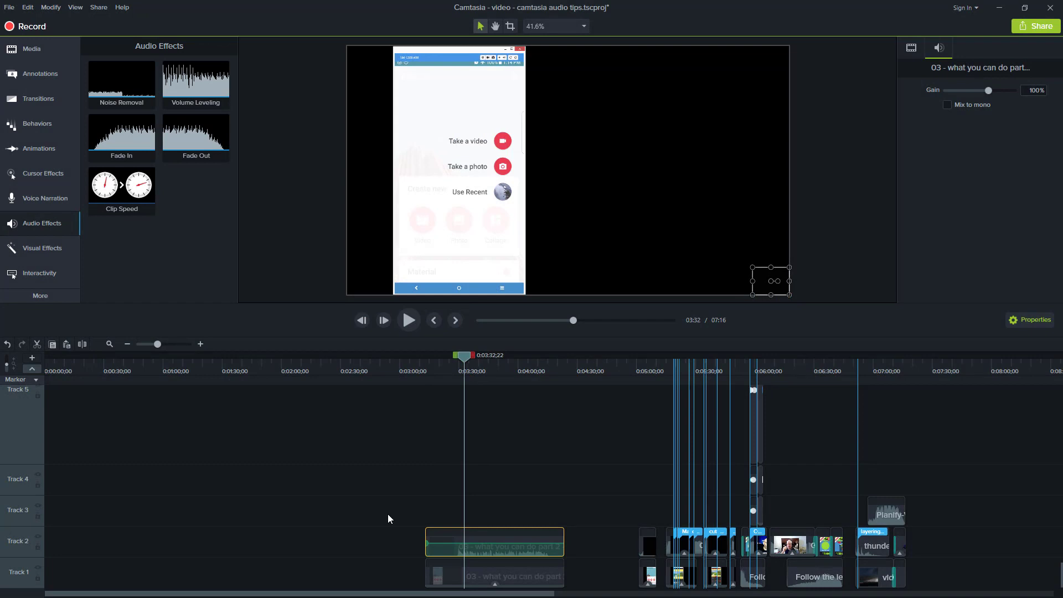
Select the Track 1 and Track 2 clips and zoom the timeline in twice to about 3:00–4:20.
{"action": "left_click", "coordinate": [478, 578]}
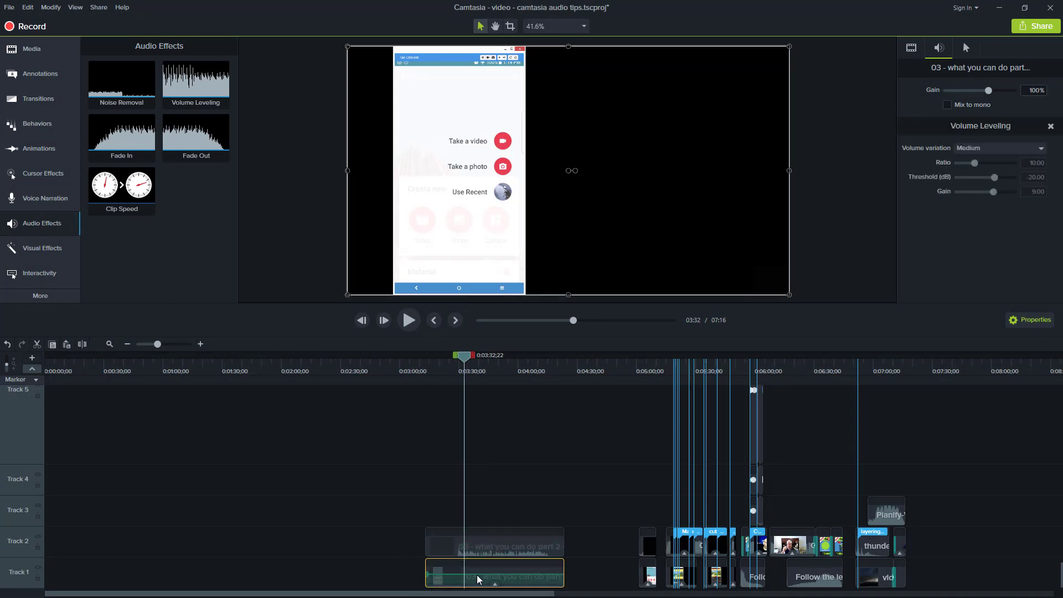
{"action": "left_click", "coordinate": [479, 546]}
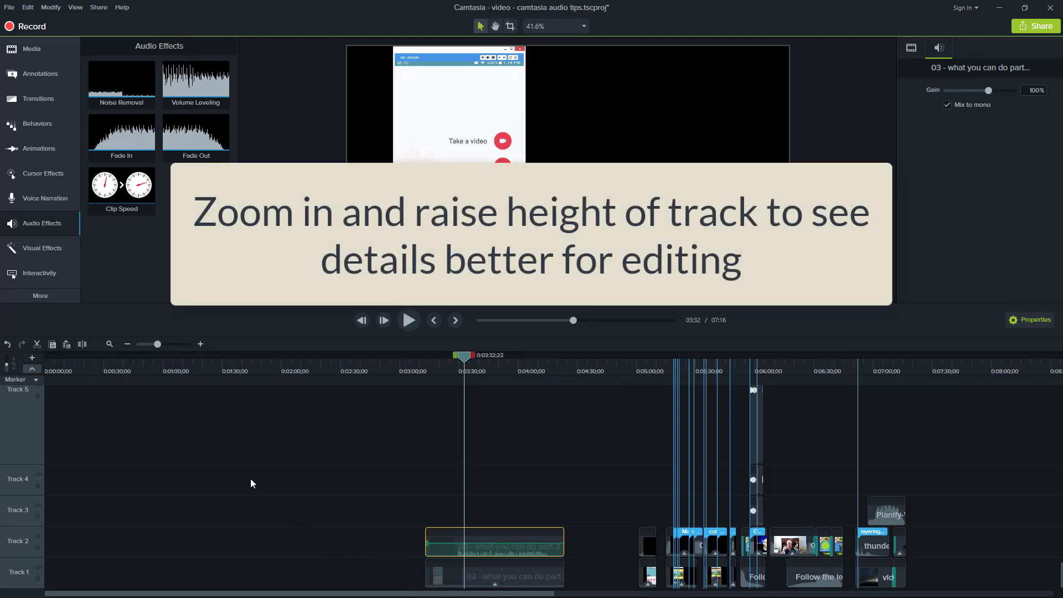
{"action": "left_click", "coordinate": [203, 347]}
{"action": "left_click", "coordinate": [201, 346]}
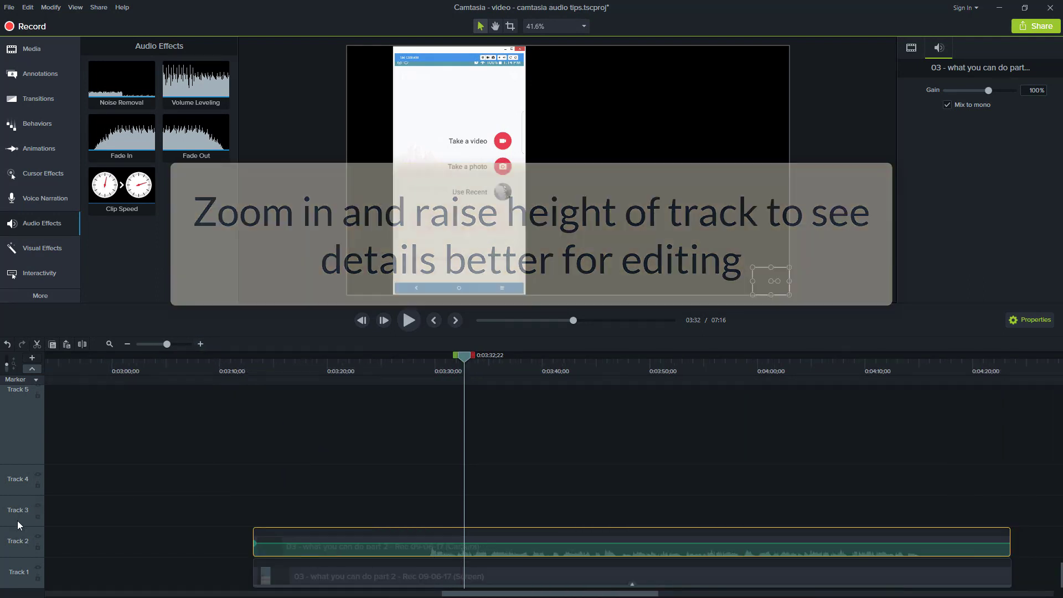
Enlarge Track 2 to reveal the waveform, then play and pause the low-volume example.
{"action": "left_click_drag", "start_coordinate": [20, 519], "coordinate": [31, 418]}
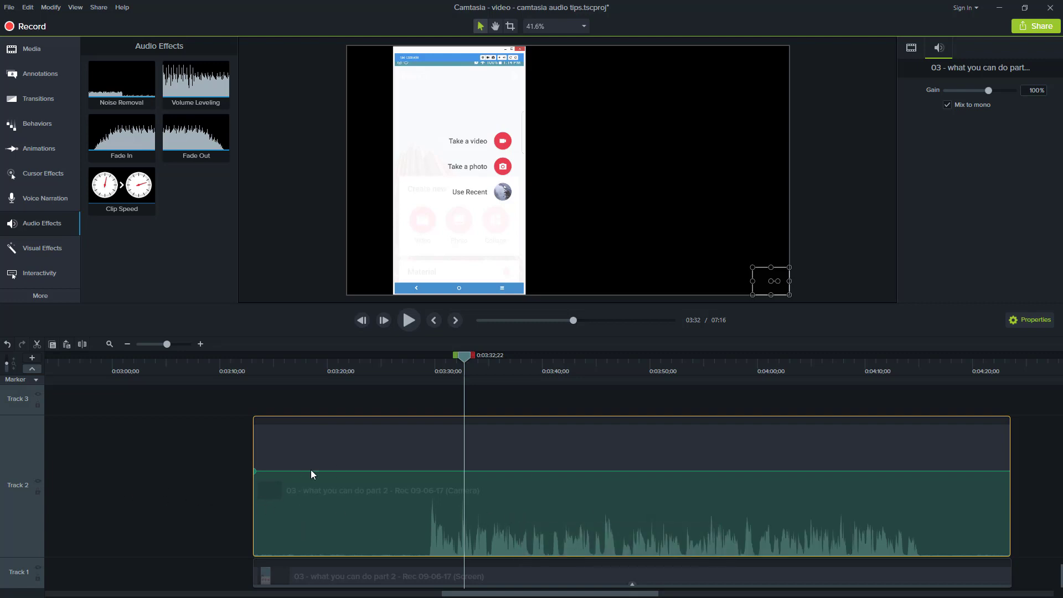
{"action": "left_click_drag", "start_coordinate": [311, 471], "coordinate": [311, 472]}
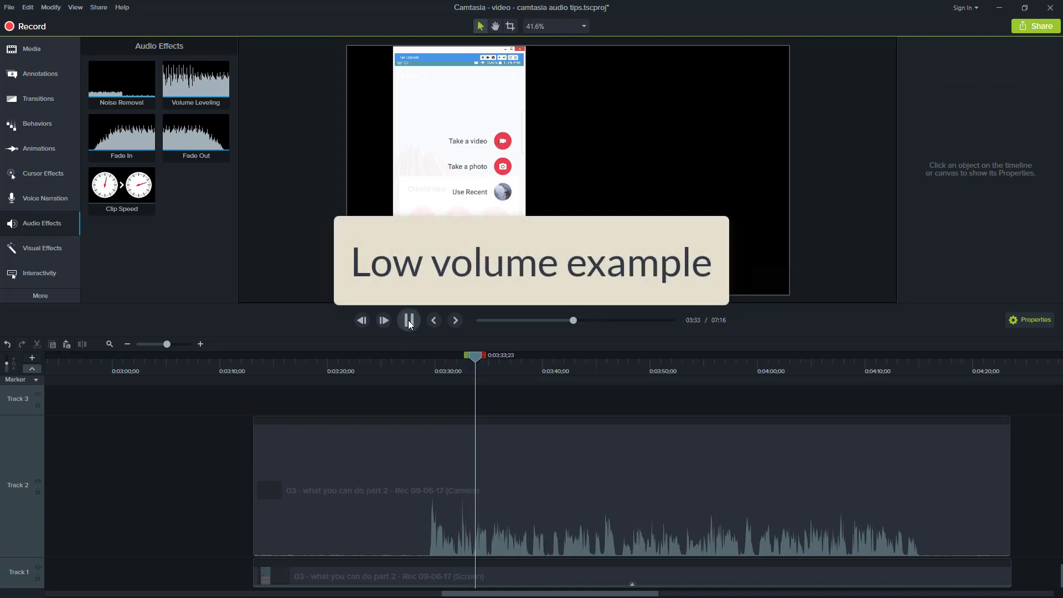
{"action": "left_click", "coordinate": [409, 321]}
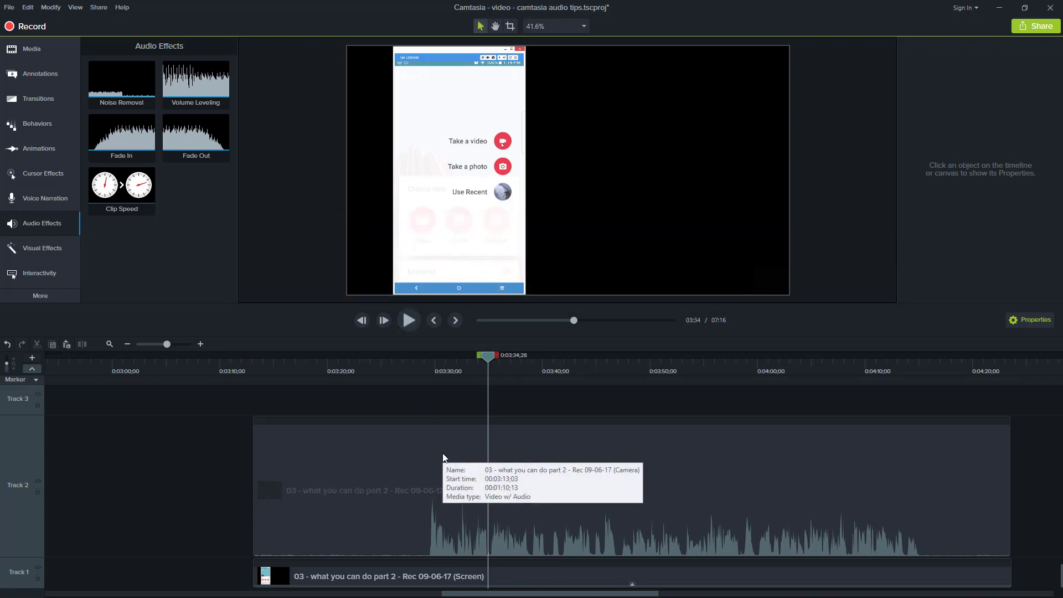
{"action": "left_click", "coordinate": [375, 484]}
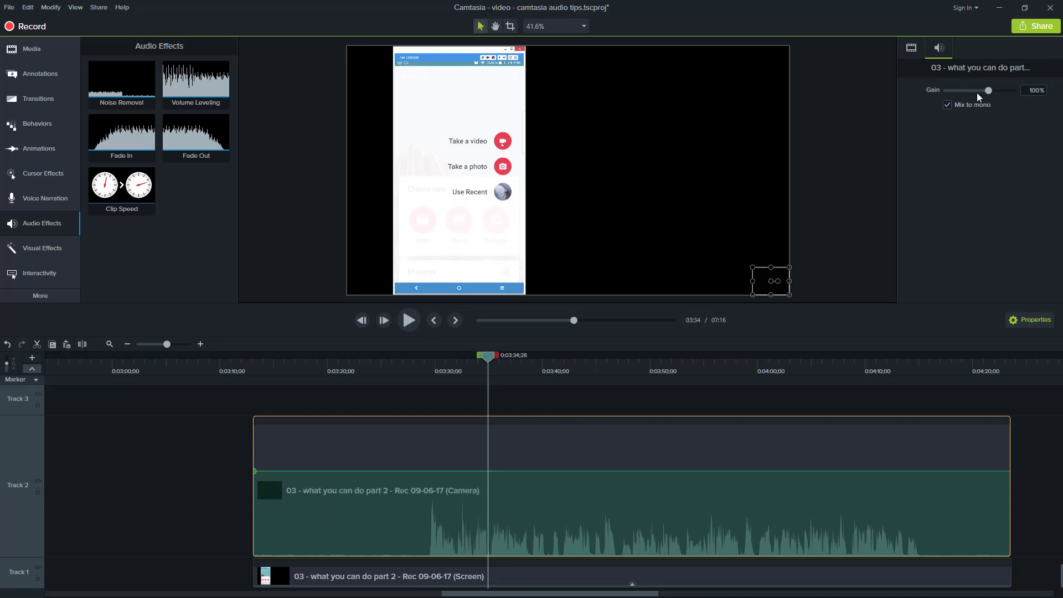
{"action": "mouse_move", "coordinate": [988, 90]}
{"action": "left_mouse_down"}
{"action": "mouse_move", "coordinate": [1021, 101]}
{"action": "mouse_move", "coordinate": [985, 97]}
{"action": "left_mouse_up"}
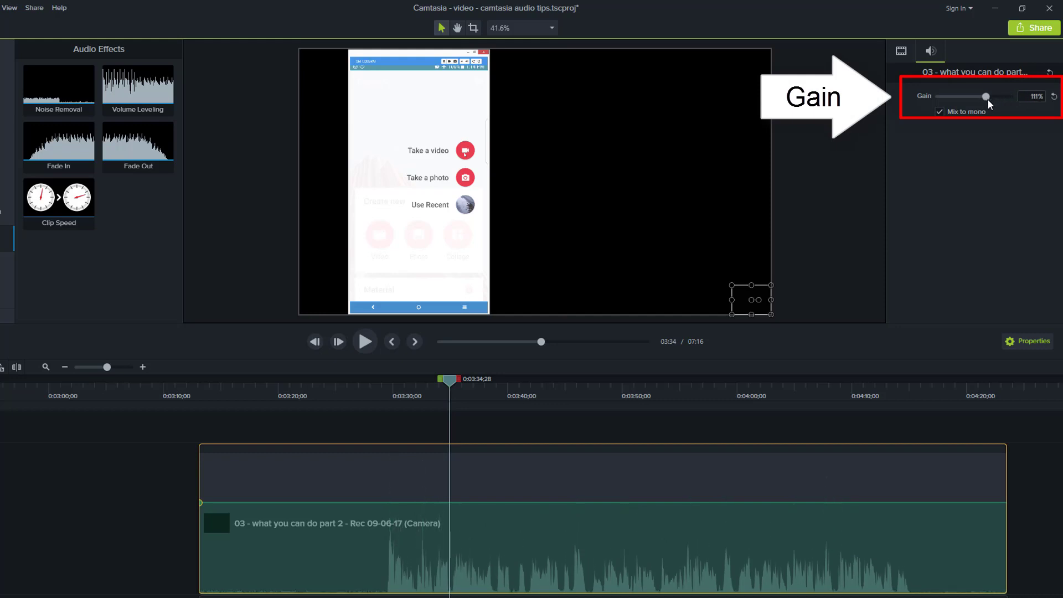
{"action": "left_click", "coordinate": [1054, 97]}
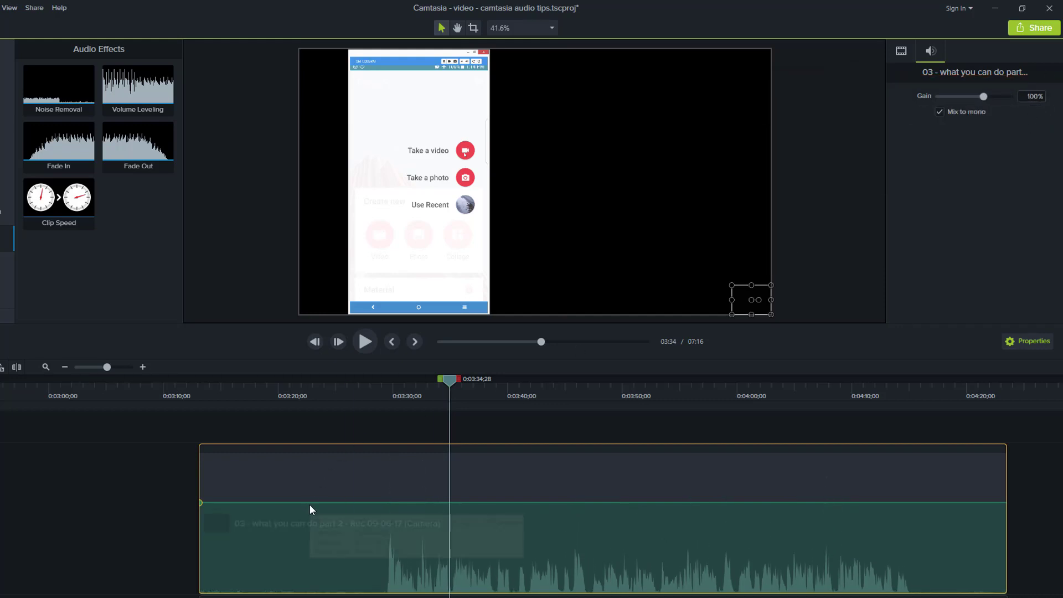
{"action": "mouse_move", "coordinate": [309, 502]}
{"action": "left_mouse_down"}
{"action": "mouse_move", "coordinate": [320, 472]}
{"action": "mouse_move", "coordinate": [319, 491]}
{"action": "left_mouse_up"}
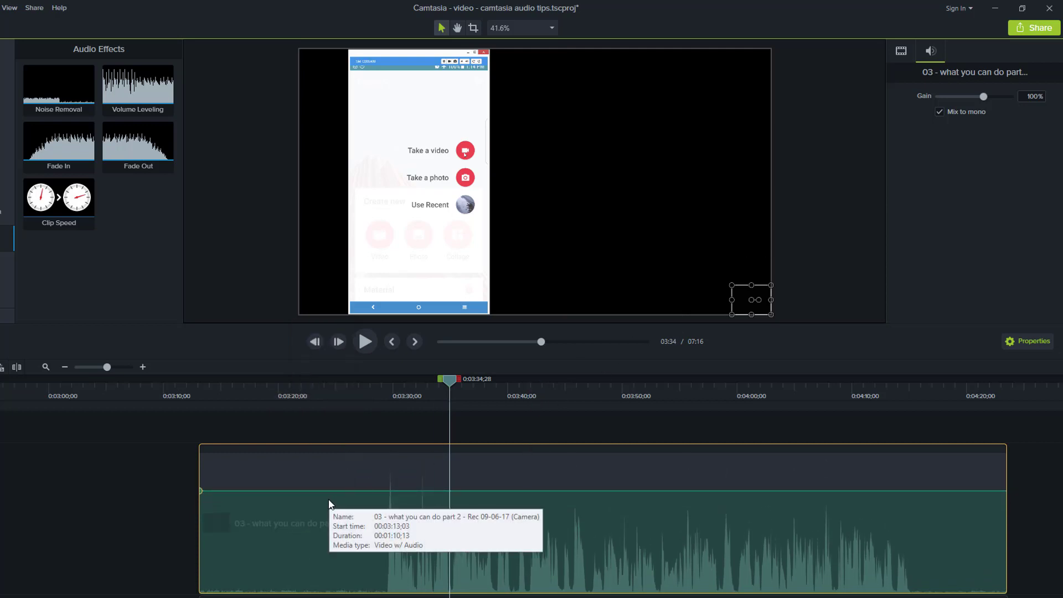
{"action": "key", "text": "ctrl+z"}
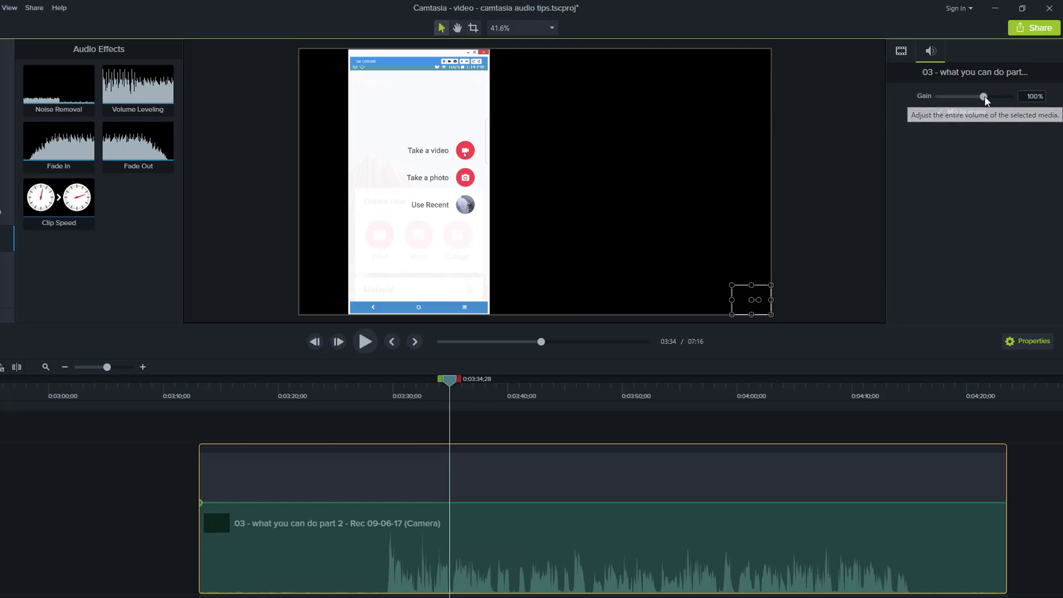
{"action": "left_click_drag", "start_coordinate": [982, 97], "coordinate": [991, 96]}
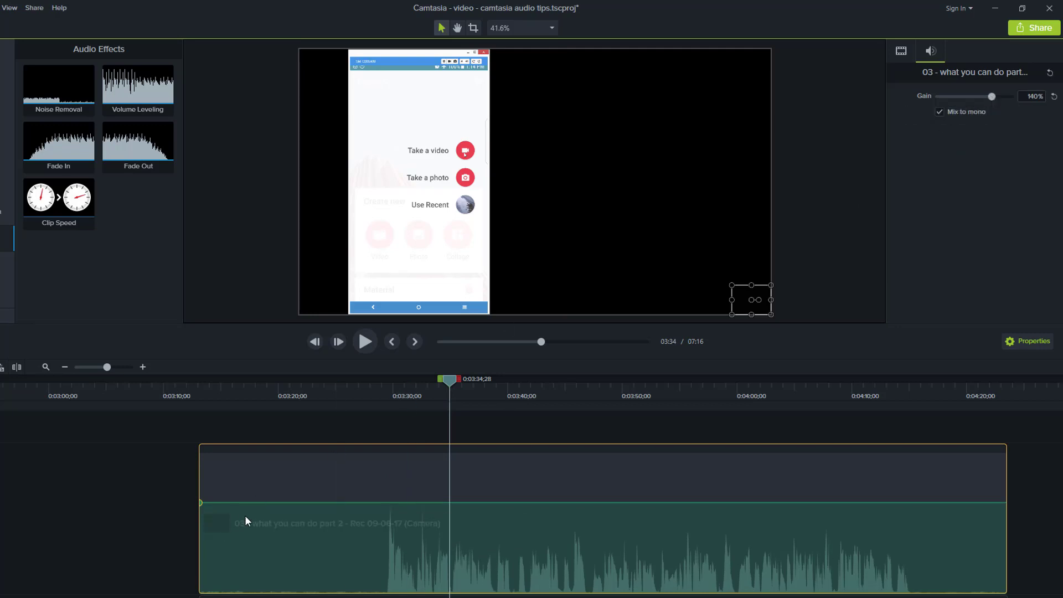
{"action": "mouse_move", "coordinate": [265, 503]}
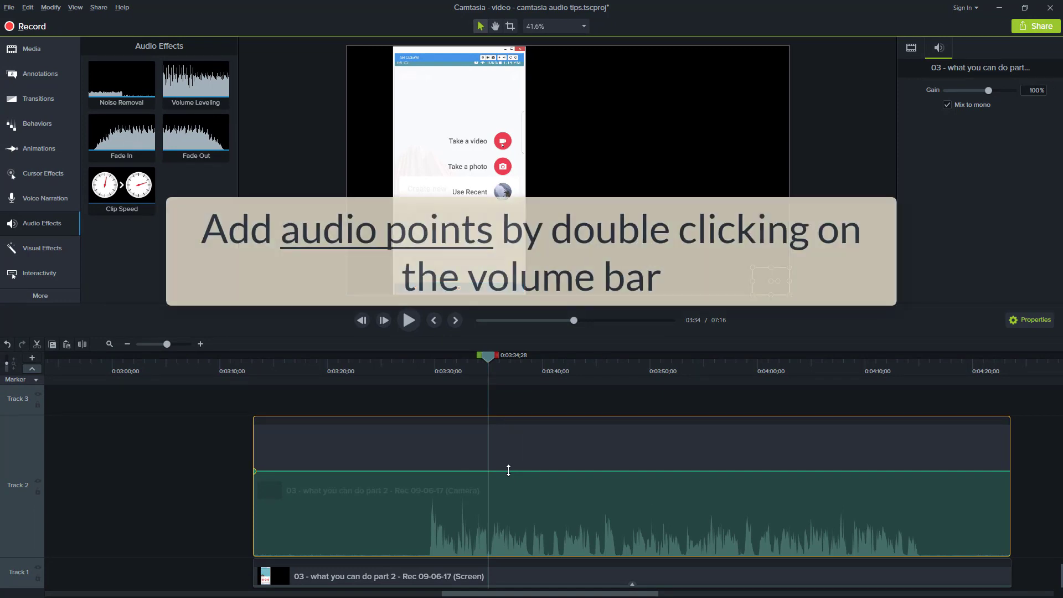
Add several audio points on the camera clip's volume line, trying an 80% dip, ending near 99%.
{"action": "double_click", "coordinate": [505, 471]}
{"action": "double_click", "coordinate": [564, 471]}
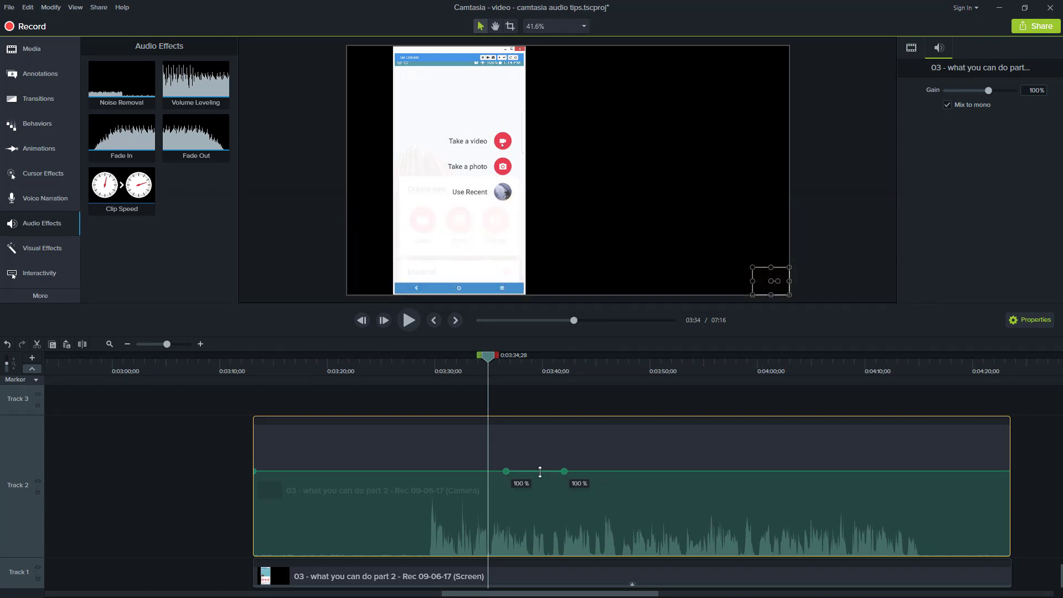
{"action": "mouse_move", "coordinate": [540, 475]}
{"action": "left_mouse_down"}
{"action": "mouse_move", "coordinate": [540, 486]}
{"action": "mouse_move", "coordinate": [540, 473]}
{"action": "left_mouse_up"}
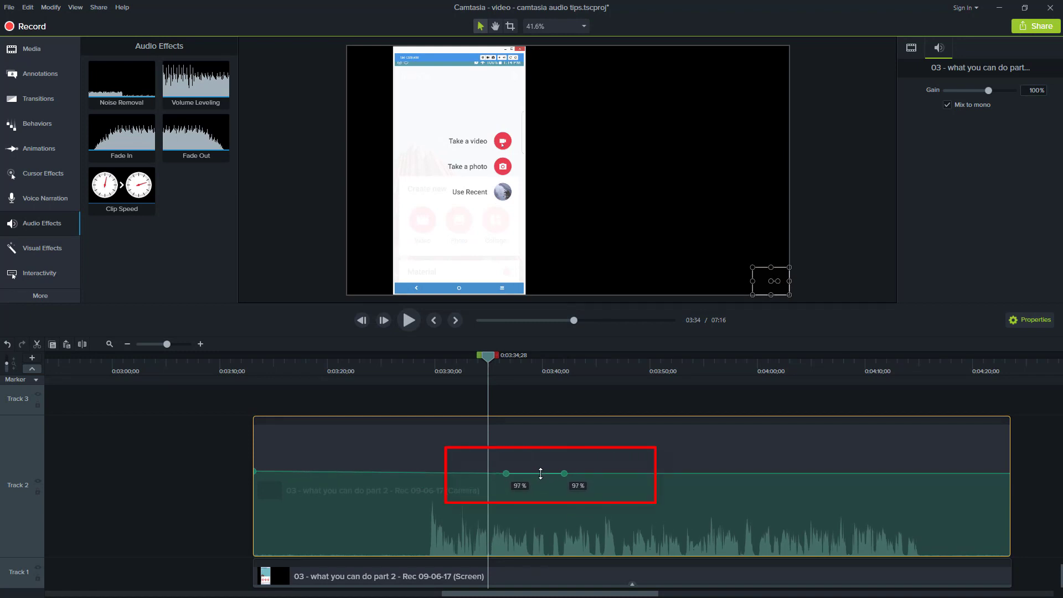
{"action": "double_click", "coordinate": [585, 472]}
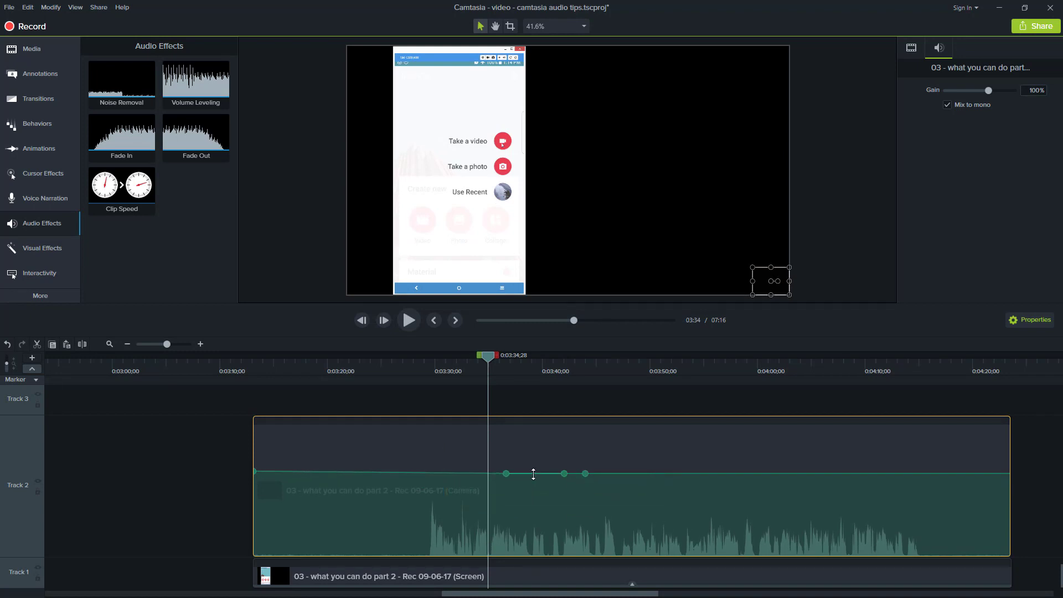
{"action": "left_click_drag", "start_coordinate": [534, 473], "coordinate": [534, 474]}
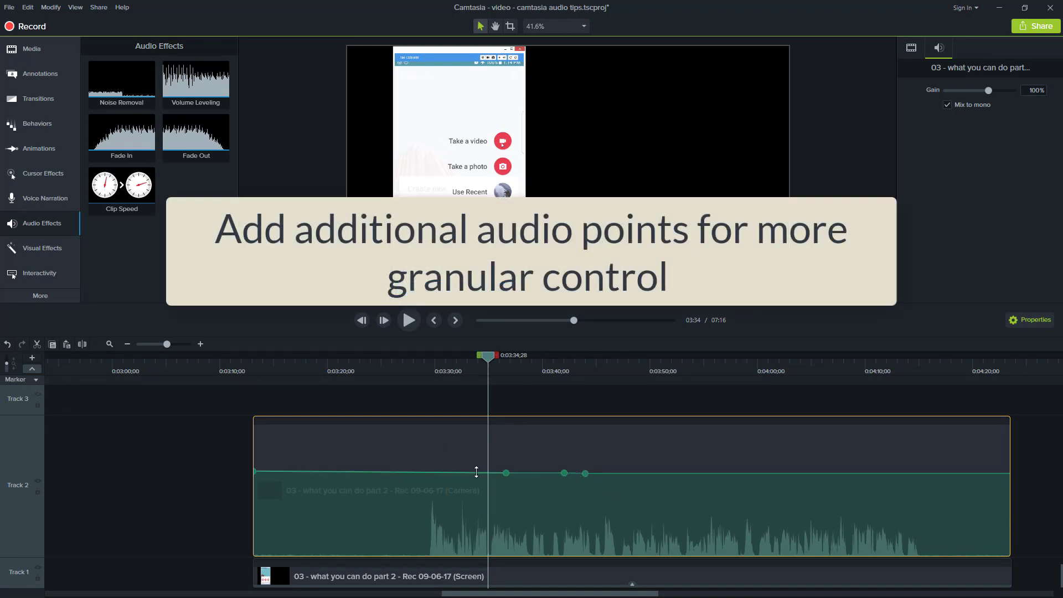
{"action": "double_click", "coordinate": [476, 473]}
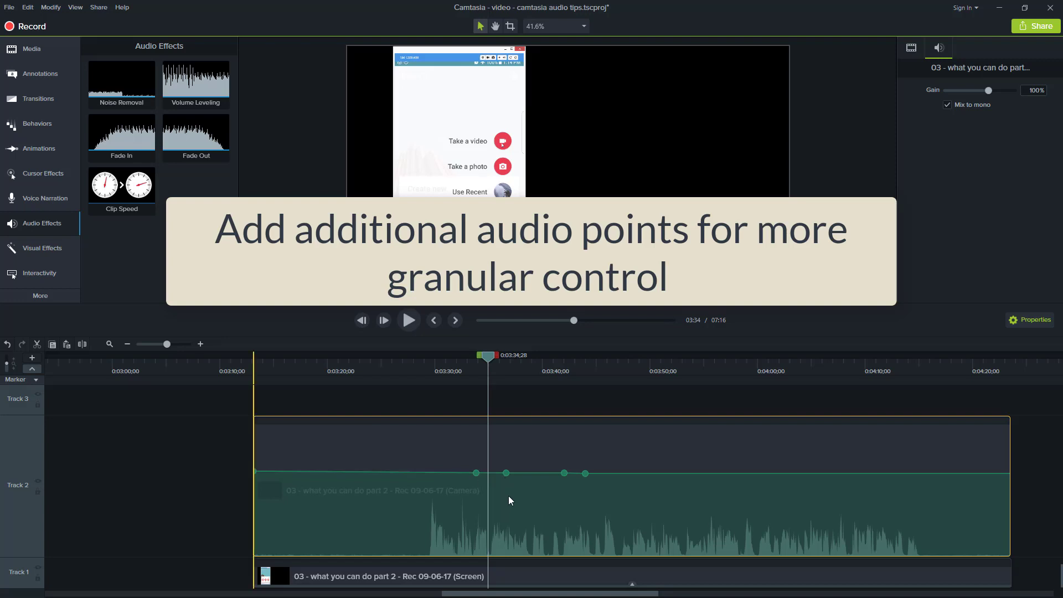
{"action": "mouse_move", "coordinate": [507, 476]}
{"action": "left_mouse_down"}
{"action": "mouse_move", "coordinate": [514, 494]}
{"action": "mouse_move", "coordinate": [516, 450]}
{"action": "mouse_move", "coordinate": [525, 473]}
{"action": "left_mouse_up"}
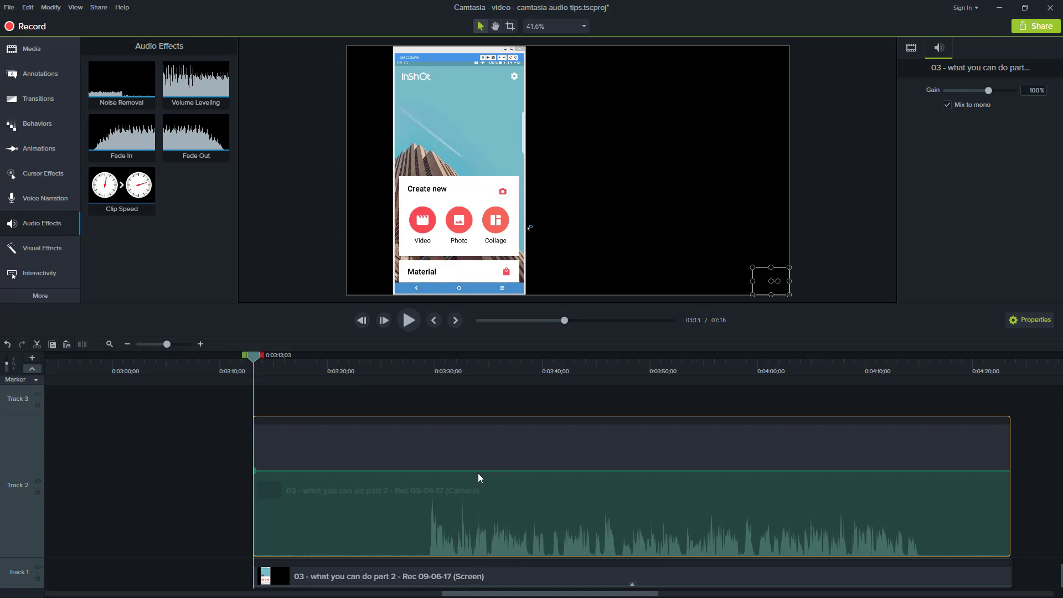
Raise the camera clip's volume to 173%, then 358%, and apply Volume Leveling to it.
{"action": "left_click_drag", "start_coordinate": [483, 471], "coordinate": [508, 453]}
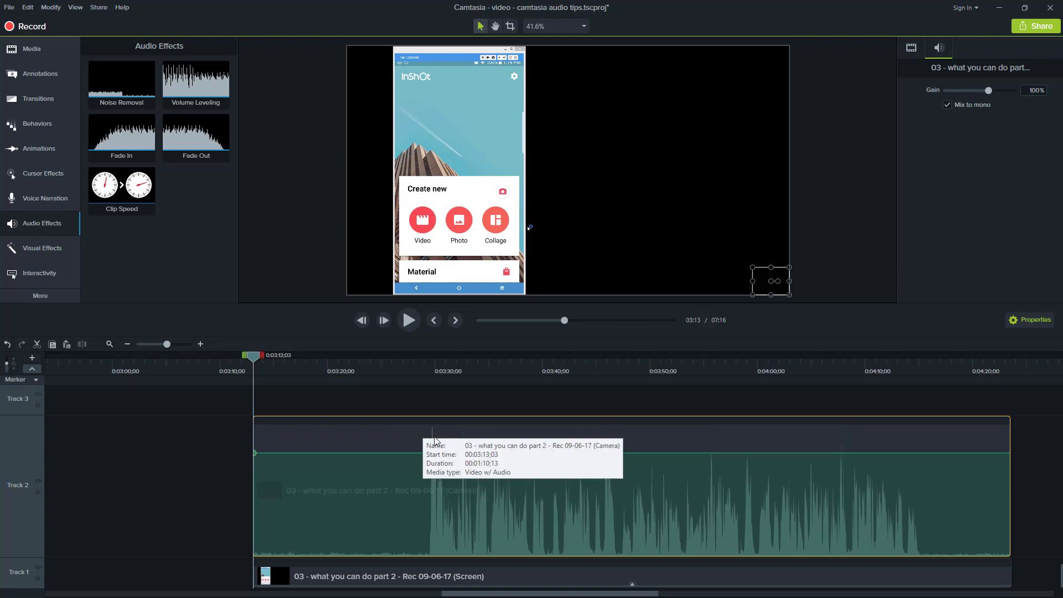
{"action": "mouse_move", "coordinate": [609, 453]}
{"action": "left_mouse_down"}
{"action": "mouse_move", "coordinate": [617, 436]}
{"action": "mouse_move", "coordinate": [620, 452]}
{"action": "left_mouse_up"}
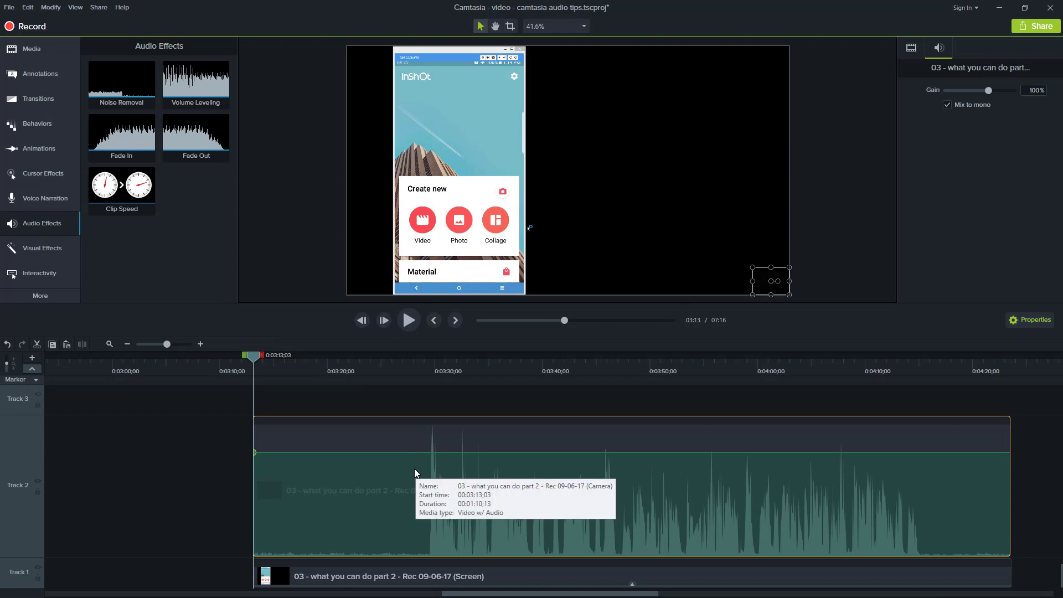
{"action": "left_click_drag", "start_coordinate": [196, 86], "coordinate": [433, 326]}
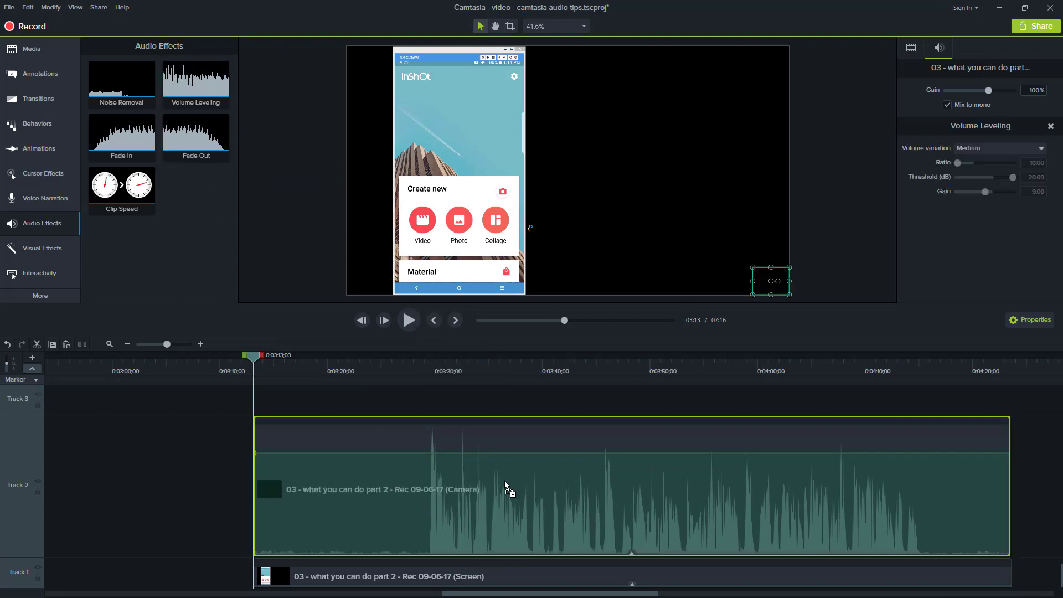
{"action": "left_click_drag", "start_coordinate": [504, 482], "coordinate": [530, 449]}
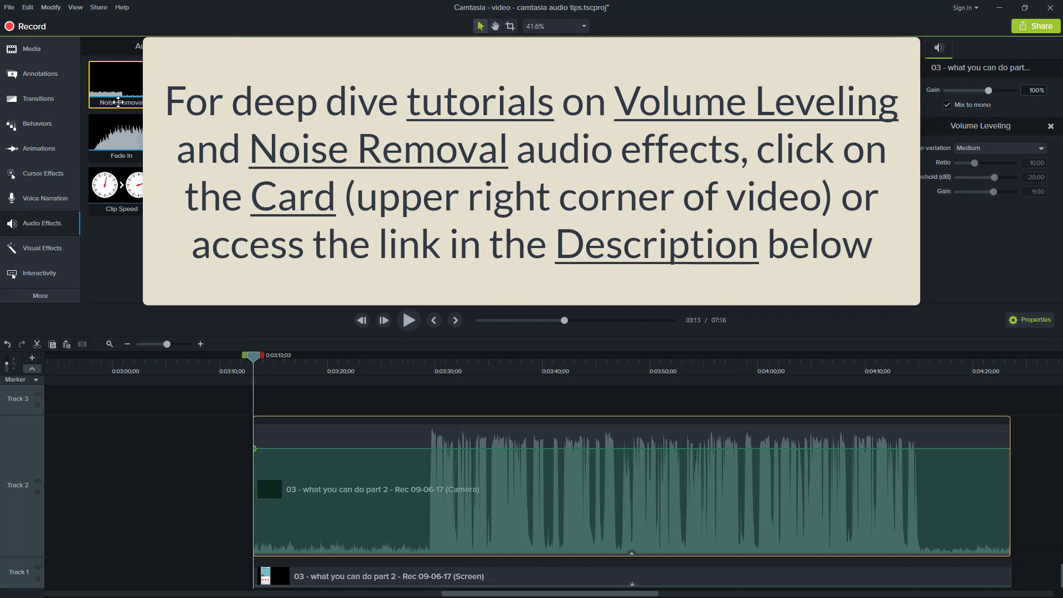
Apply Noise Removal to the camera clip and set its volume line to 300%, then deselect.
{"action": "left_click", "coordinate": [413, 454]}
{"action": "left_click_drag", "start_coordinate": [116, 80], "coordinate": [392, 484]}
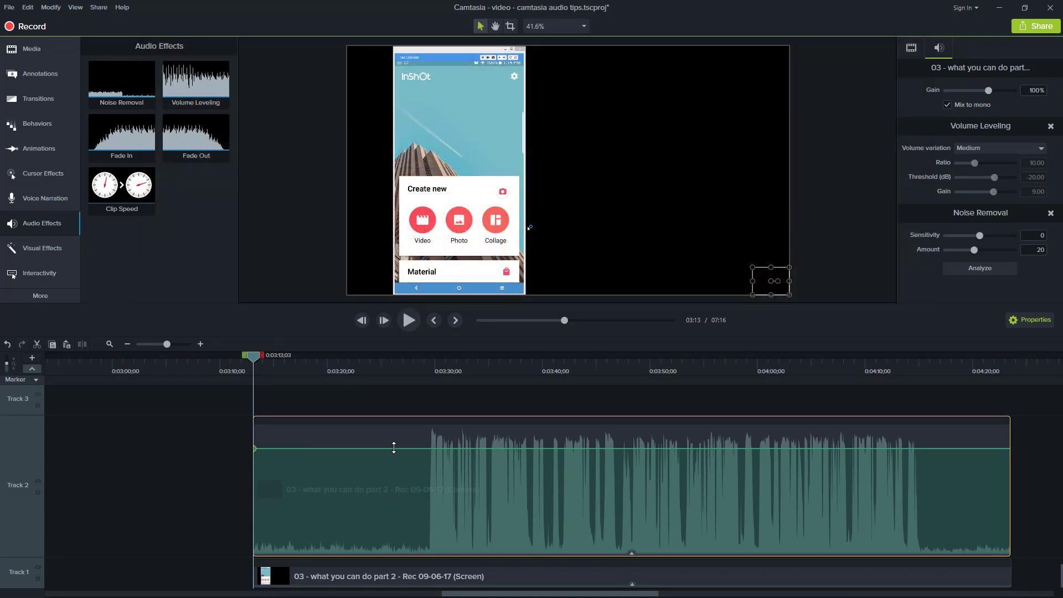
{"action": "mouse_move", "coordinate": [393, 447]}
{"action": "left_mouse_down"}
{"action": "mouse_move", "coordinate": [399, 472]}
{"action": "mouse_move", "coordinate": [399, 448]}
{"action": "left_mouse_up"}
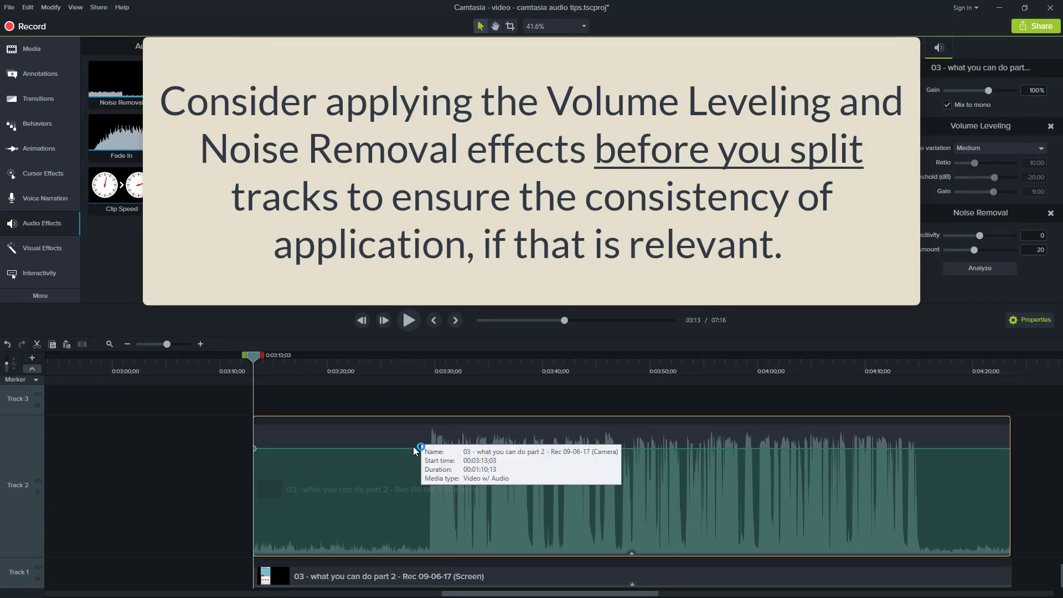
{"action": "left_click_drag", "start_coordinate": [412, 448], "coordinate": [412, 449]}
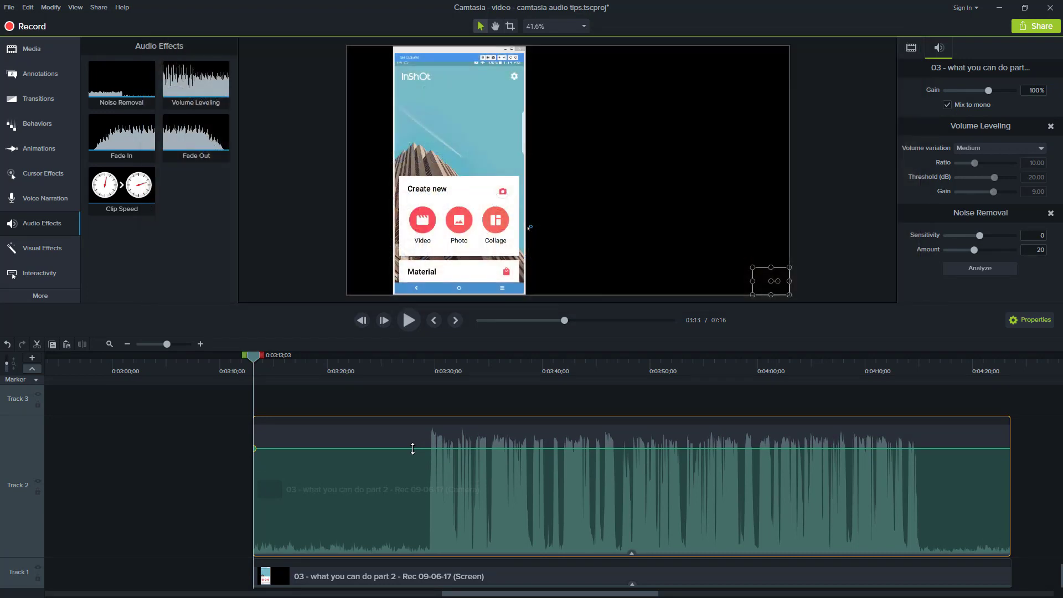
{"action": "left_click", "coordinate": [410, 408]}
{"action": "scroll", "coordinate": [362, 408], "scroll_direction": "down", "scroll_amount": 3}
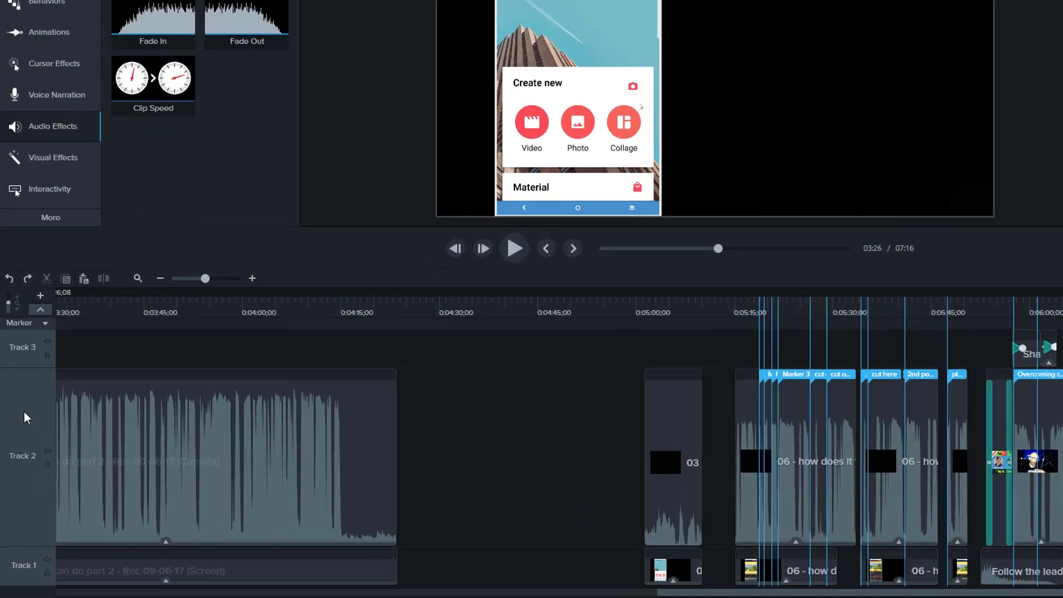
Use Select All Media on Track from the Track 2 header menu.
{"action": "right_click", "coordinate": [24, 455]}
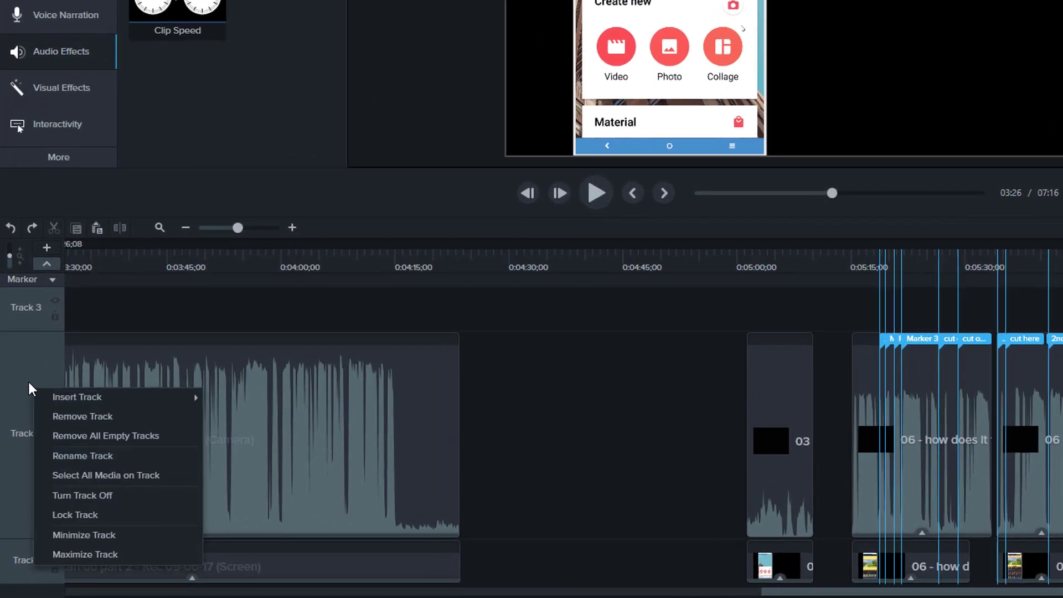
{"action": "left_click", "coordinate": [98, 472]}
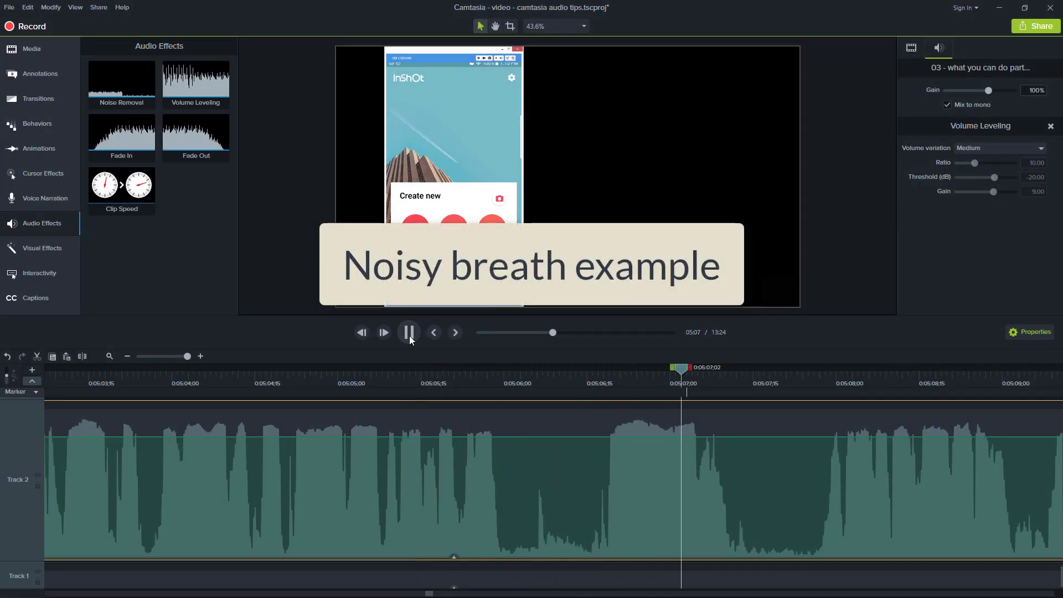
{"action": "left_click", "coordinate": [410, 335]}
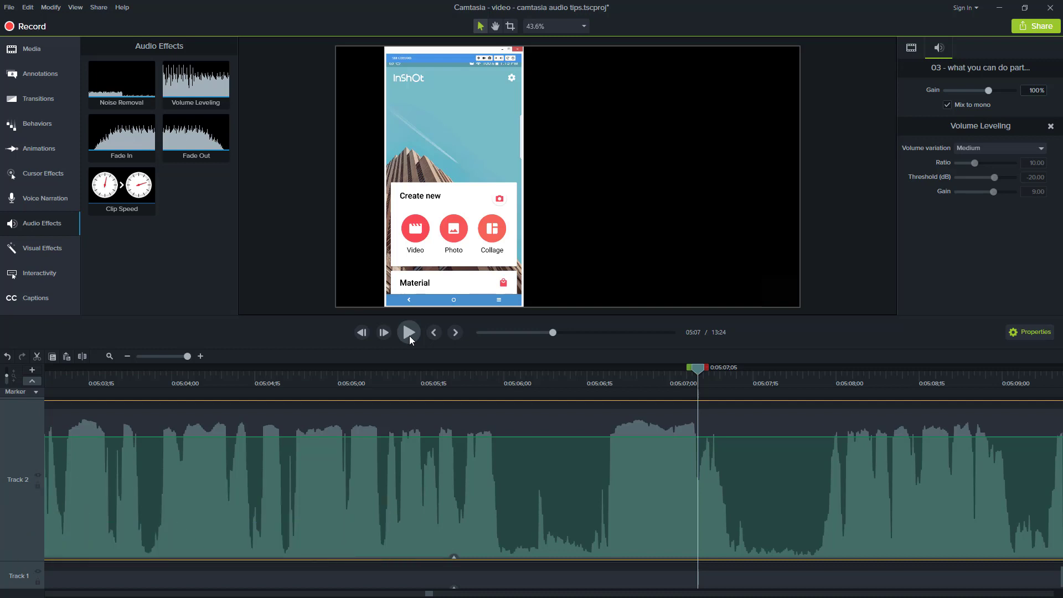
Play the noisy breath example, mark the breath range, and add volume points at its edges.
{"action": "left_click_drag", "start_coordinate": [697, 368], "coordinate": [599, 372]}
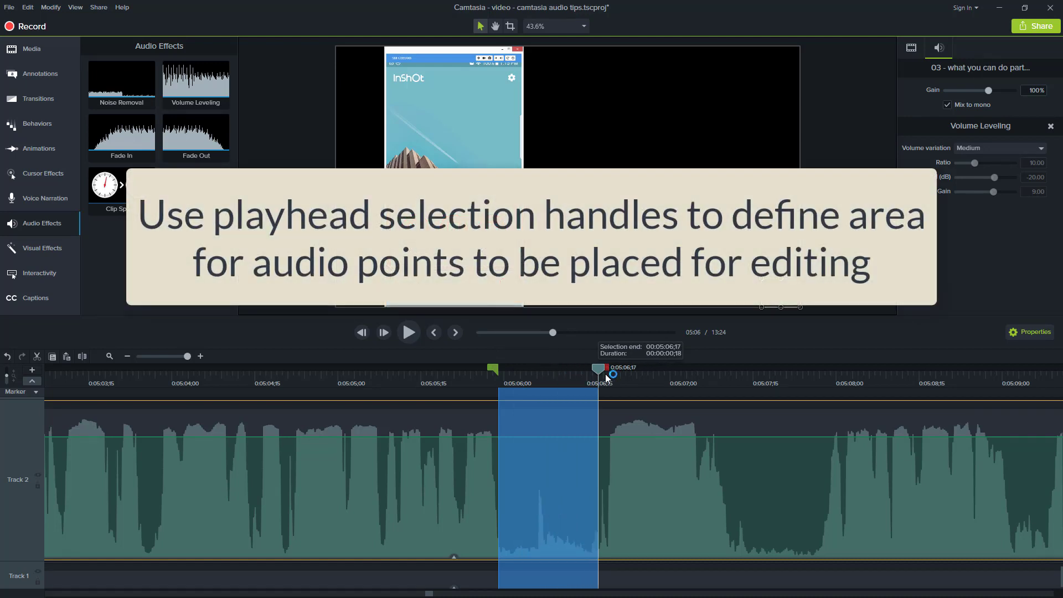
{"action": "left_click", "coordinate": [550, 436]}
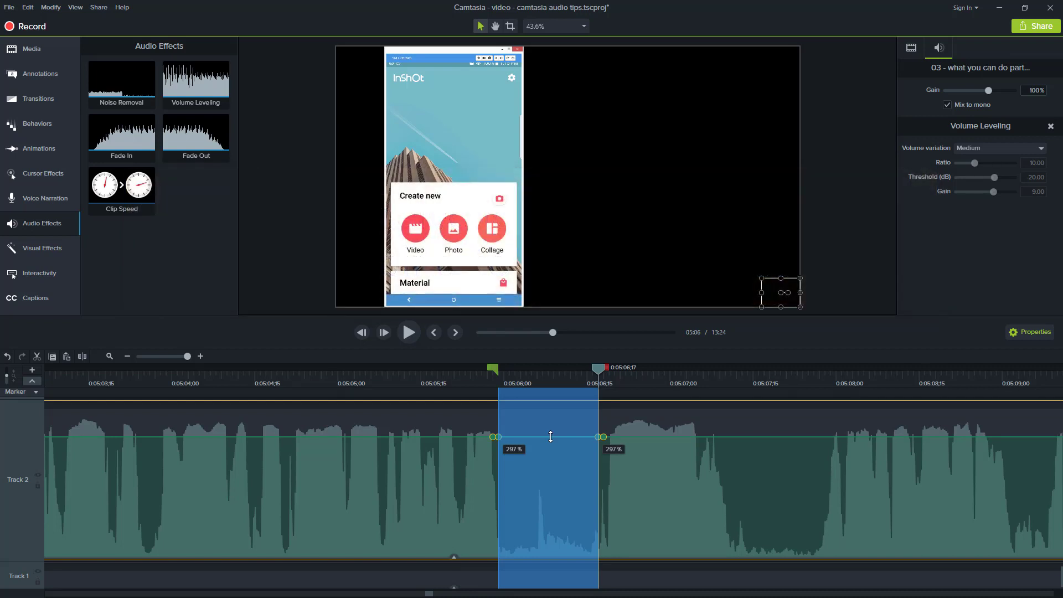
Pull the volume down inside the breath range and play back the dip.
{"action": "left_click_drag", "start_coordinate": [551, 436], "coordinate": [555, 482]}
{"action": "left_click", "coordinate": [422, 372]}
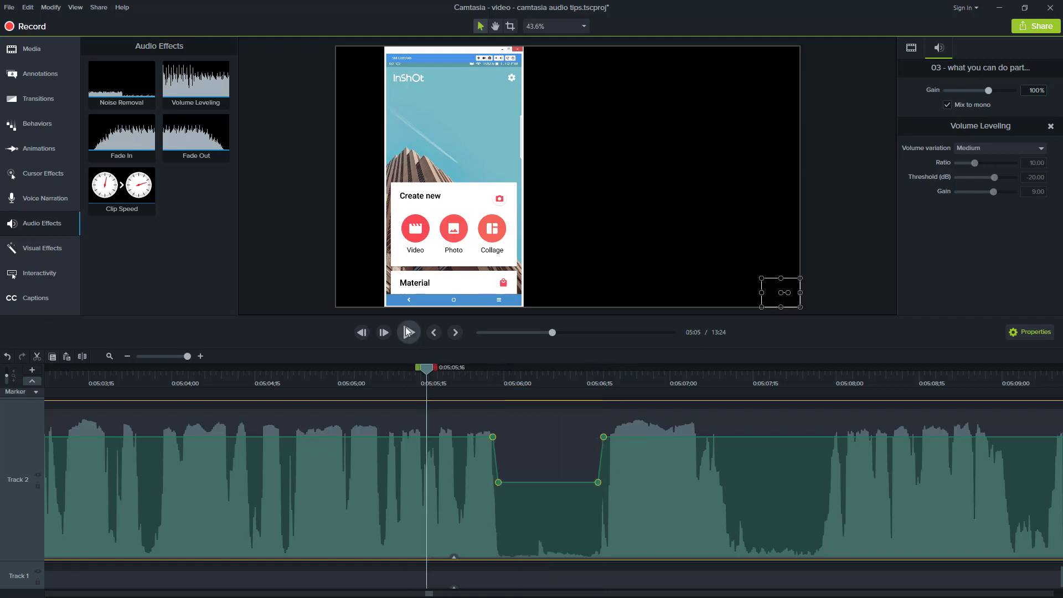
{"action": "left_click", "coordinate": [406, 331]}
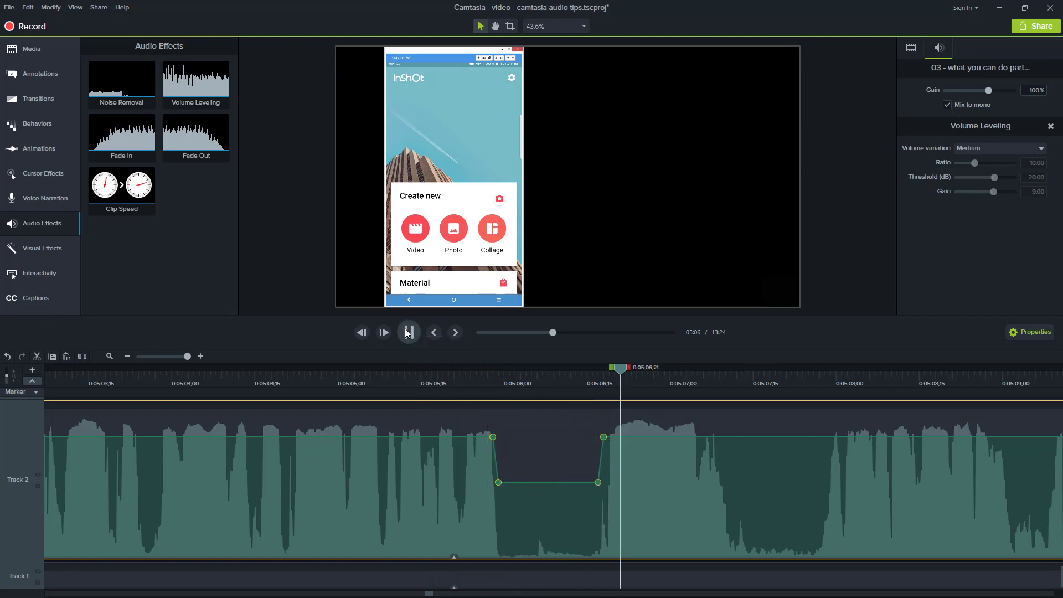
{"action": "left_click", "coordinate": [405, 331]}
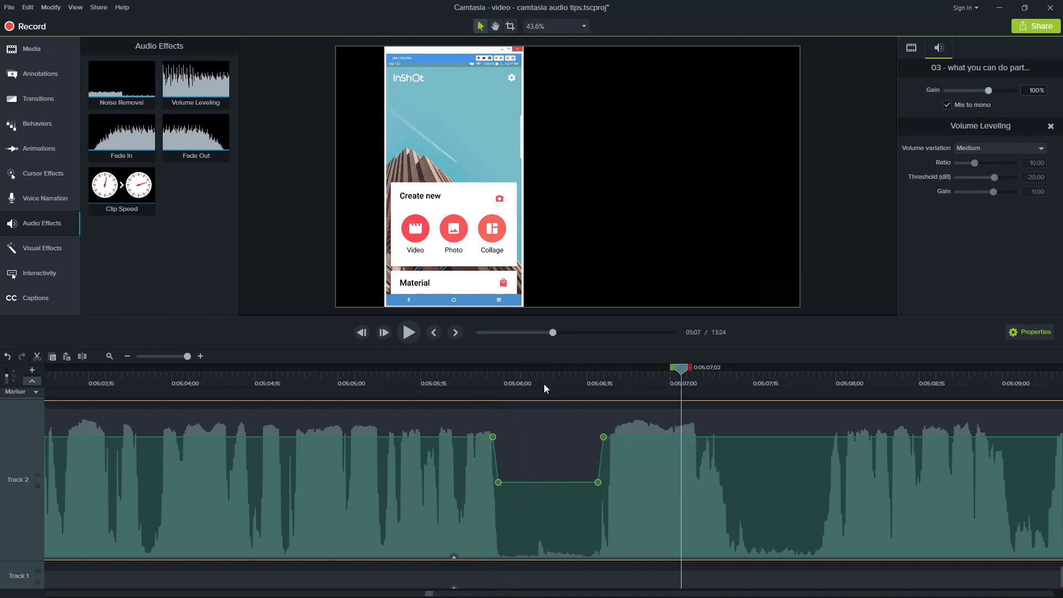
Apply Silence Audio to the selected breath range and play back to check it.
{"action": "left_click_drag", "start_coordinate": [491, 379], "coordinate": [598, 377]}
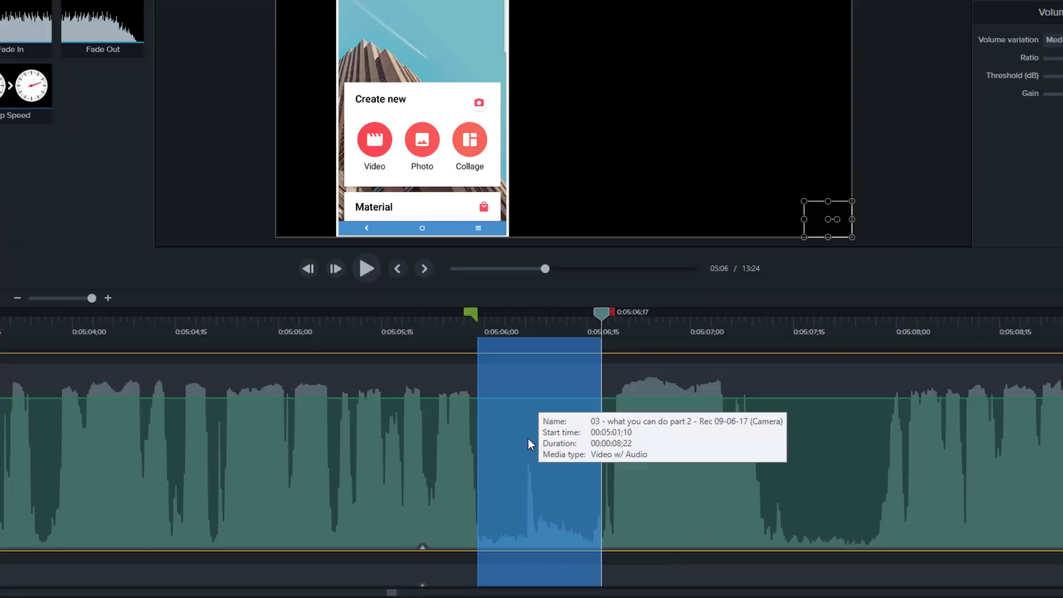
{"action": "right_click", "coordinate": [544, 464]}
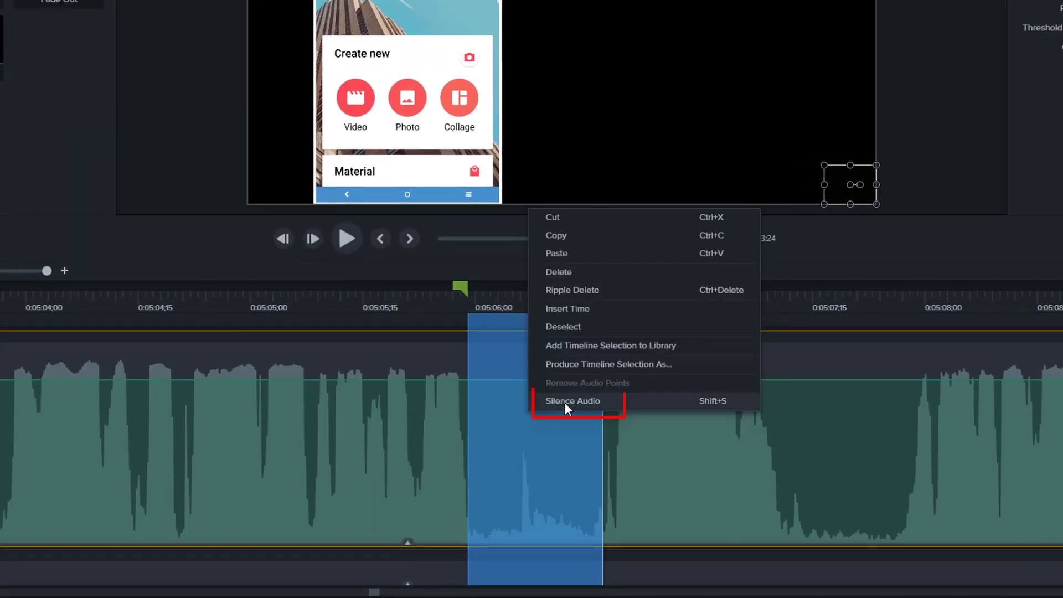
{"action": "left_click", "coordinate": [564, 403]}
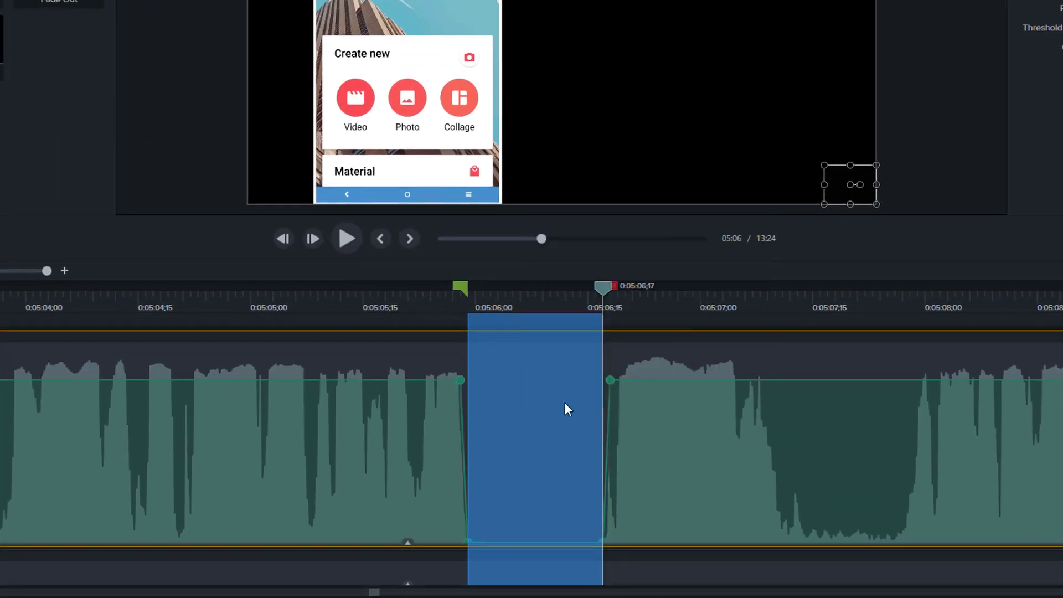
{"action": "left_click", "coordinate": [405, 296]}
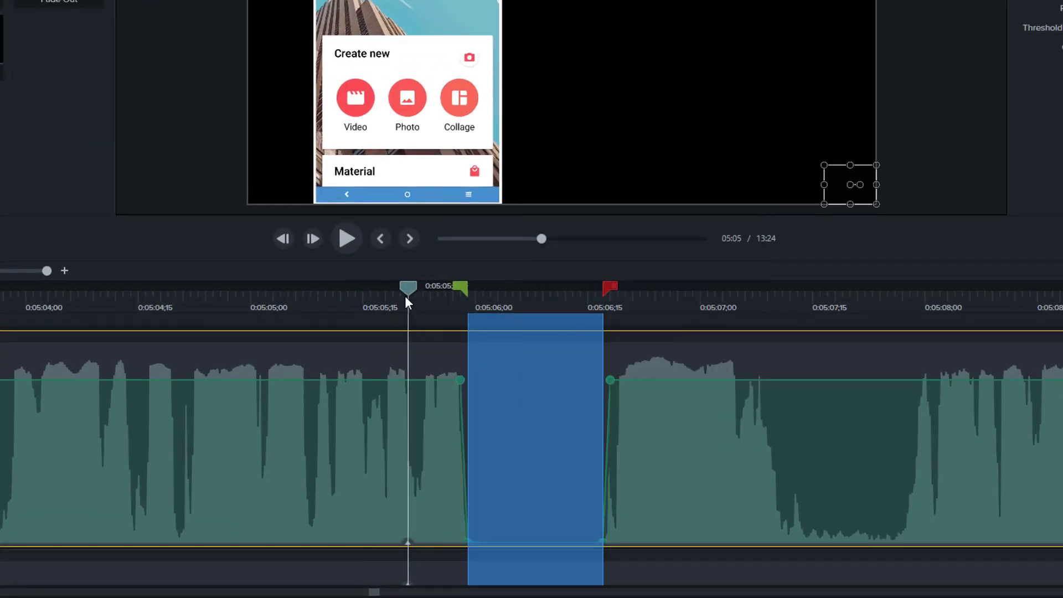
{"action": "left_click", "coordinate": [355, 297]}
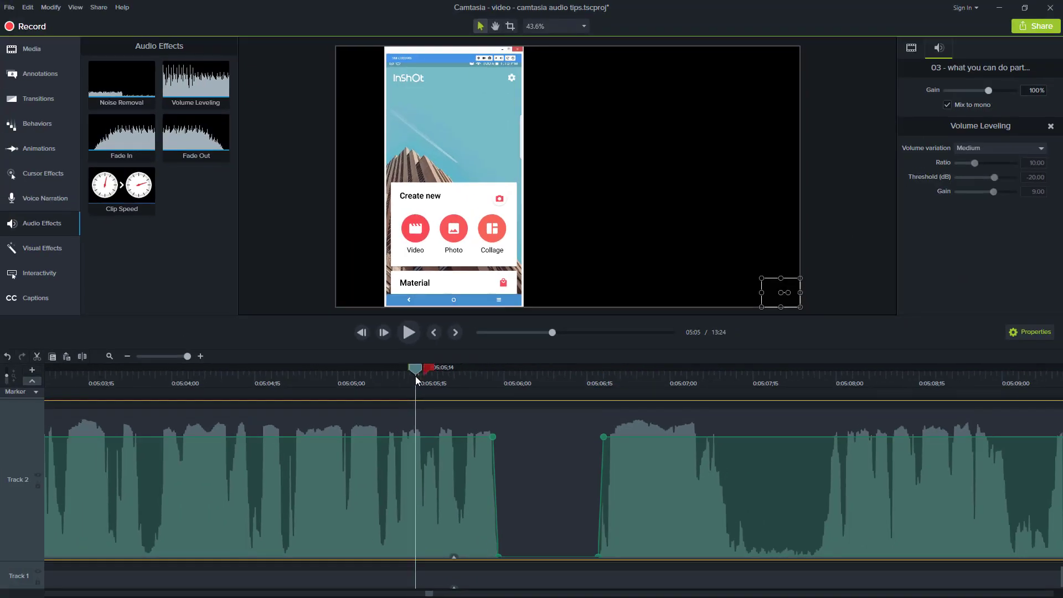
{"action": "left_click", "coordinate": [408, 332]}
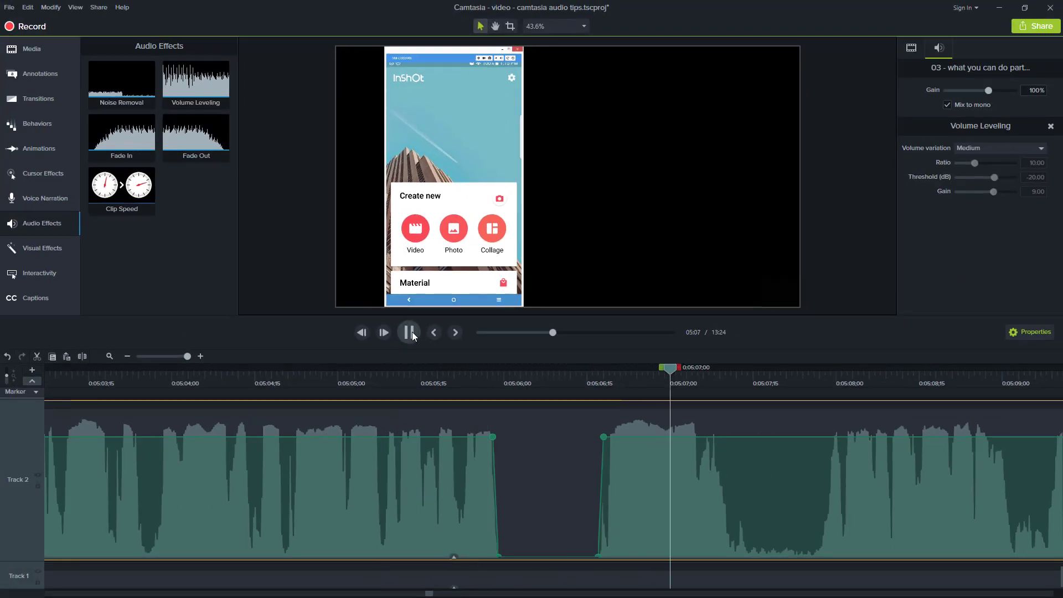
{"action": "left_click", "coordinate": [413, 334]}
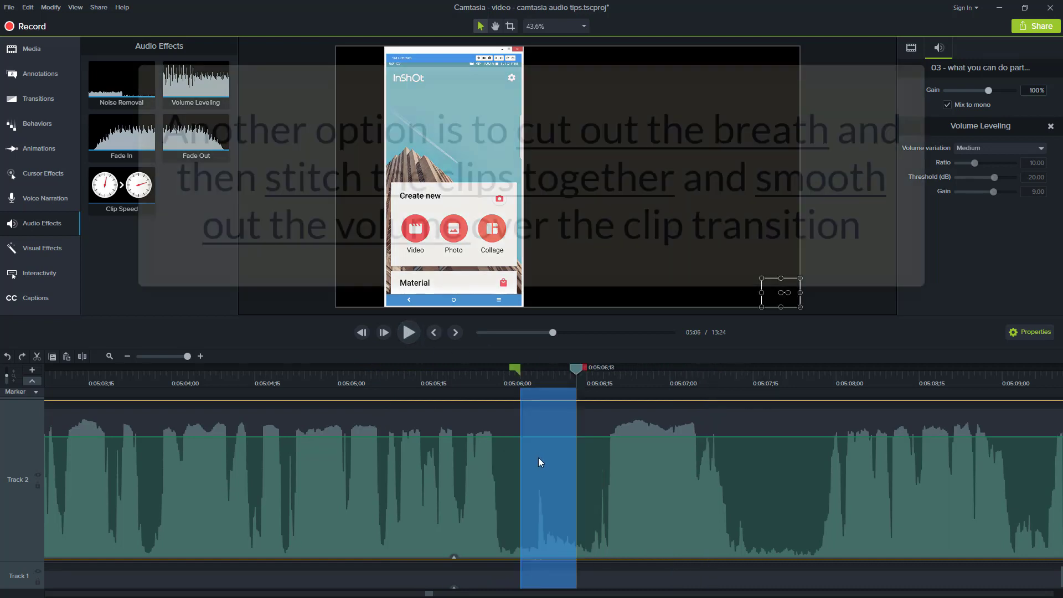
Ripple Delete the breath range and select the clips on both sides of the cut.
{"action": "right_click", "coordinate": [538, 457]}
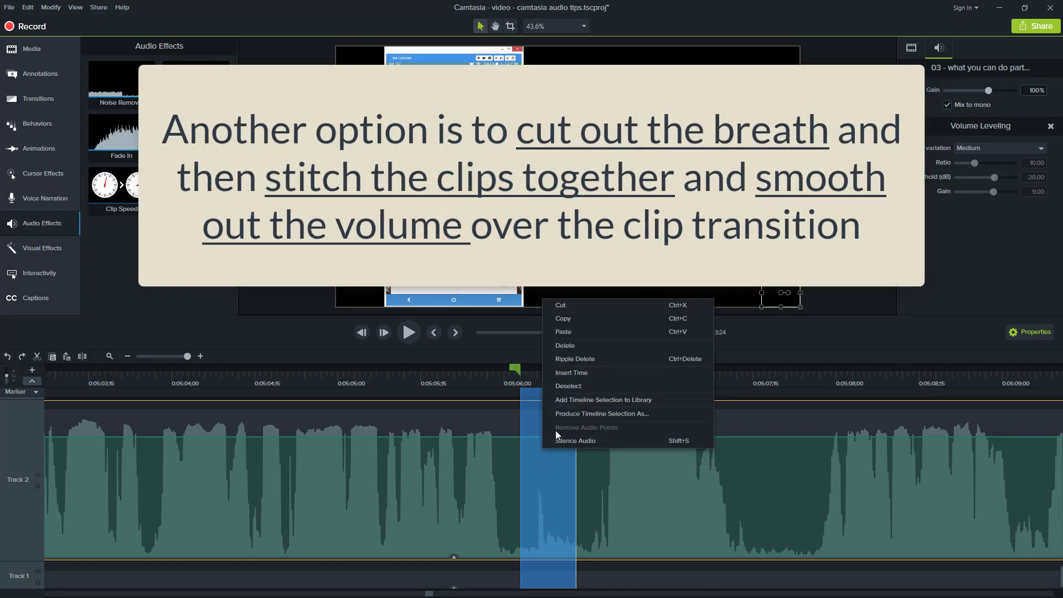
{"action": "left_click", "coordinate": [565, 359]}
{"action": "left_click_drag", "start_coordinate": [522, 370], "coordinate": [504, 370]}
{"action": "left_click", "coordinate": [505, 452], "text": "ctrl"}
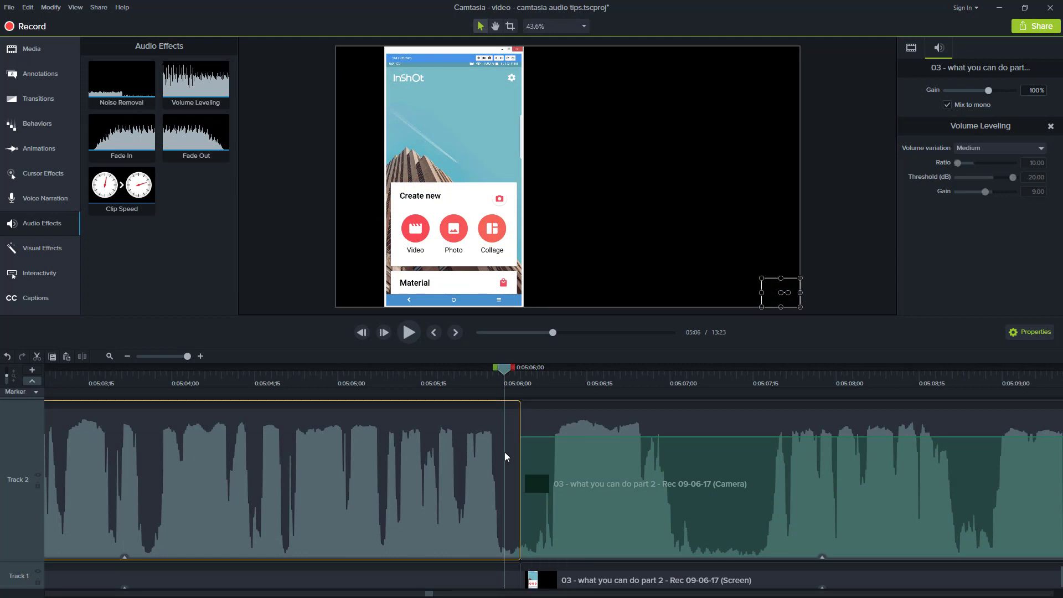
Stitch the two clips into one and add volume points across the join.
{"action": "right_click", "coordinate": [547, 463]}
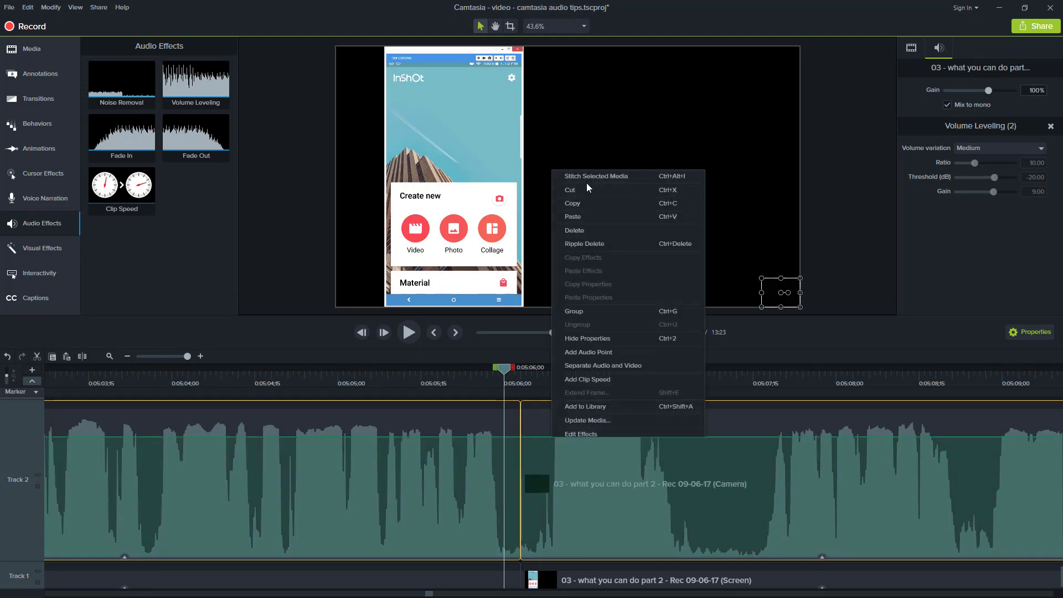
{"action": "left_click", "coordinate": [588, 173]}
{"action": "left_click_drag", "start_coordinate": [512, 367], "coordinate": [536, 368]}
{"action": "left_click", "coordinate": [514, 427]}
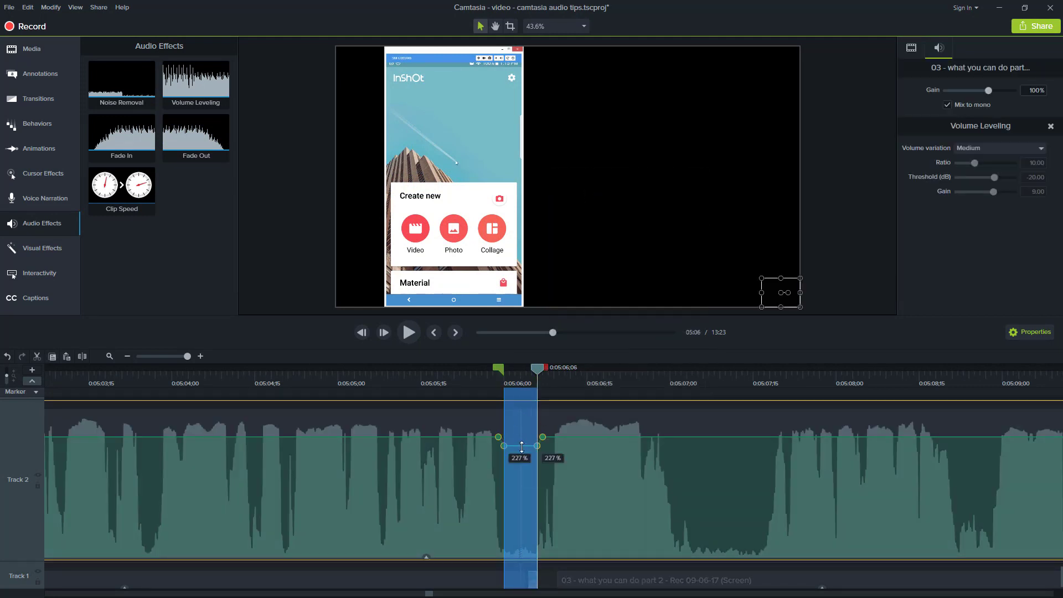
Play back the voice audio across the stitched join to hear the seam.
{"action": "key", "text": "ctrl+shift+d"}
{"action": "left_click", "coordinate": [421, 380]}
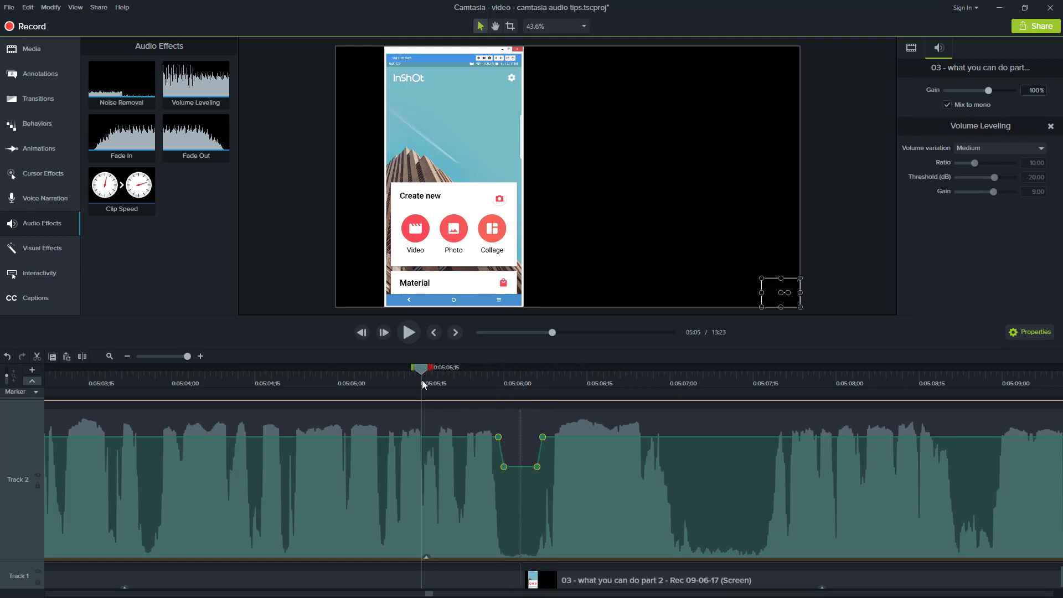
{"action": "left_click", "coordinate": [407, 331]}
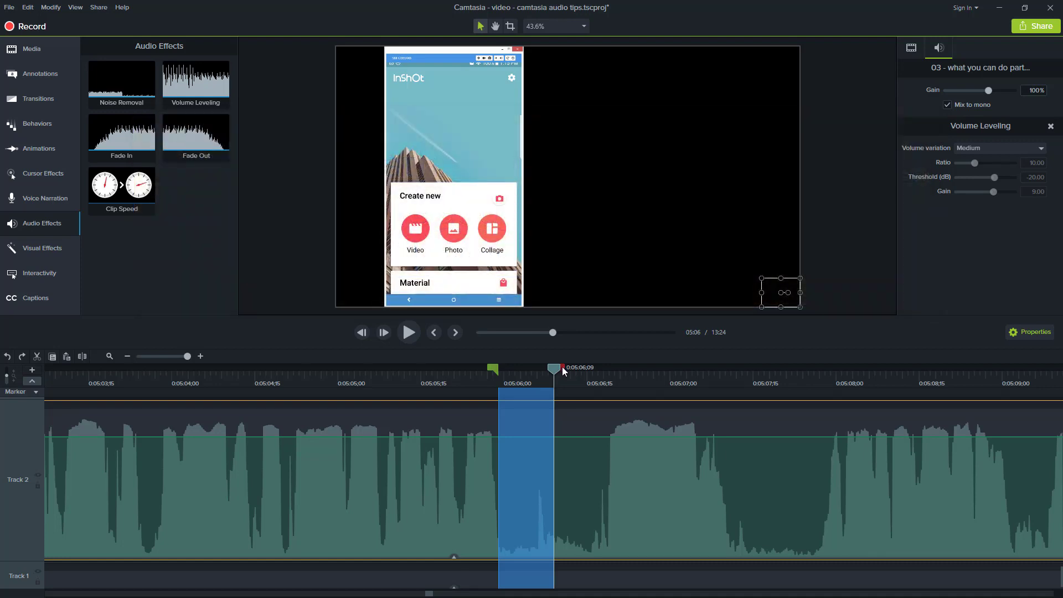
Widen the range over the seam and pull its volume points into a smooth V-shaped dip.
{"action": "left_click_drag", "start_coordinate": [562, 367], "coordinate": [607, 371]}
{"action": "left_click", "coordinate": [541, 438]}
{"action": "left_click", "coordinate": [553, 439]}
{"action": "left_click_drag", "start_coordinate": [526, 438], "coordinate": [558, 483]}
{"action": "left_click_drag", "start_coordinate": [581, 438], "coordinate": [581, 455]}
Play back the smoothed join twice, the second time from 0:05:05.
{"action": "left_click", "coordinate": [436, 379]}
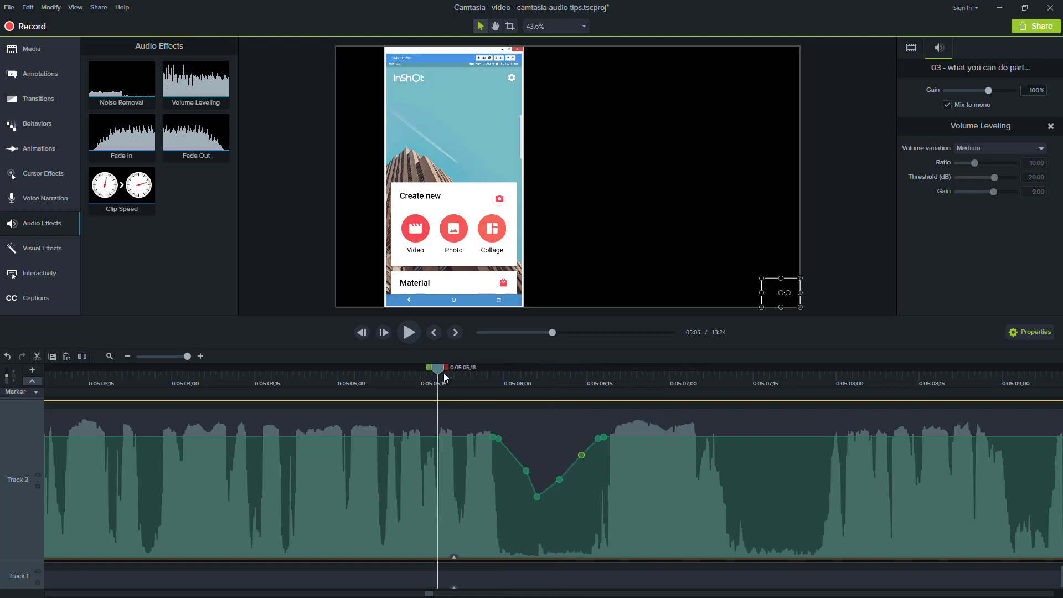
{"action": "left_click", "coordinate": [404, 334]}
{"action": "left_click", "coordinate": [341, 378]}
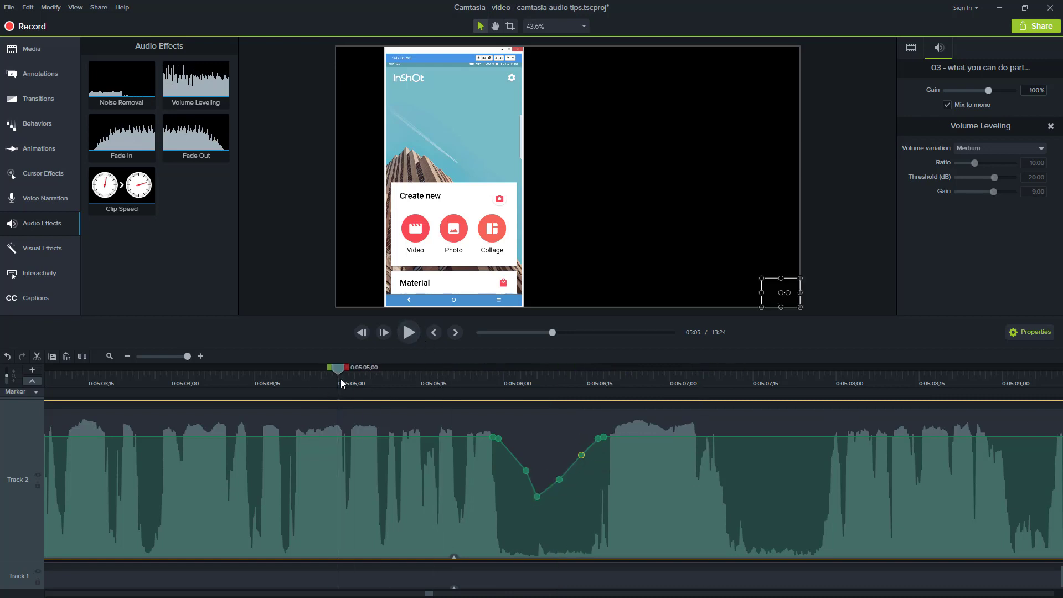
{"action": "left_click", "coordinate": [411, 336]}
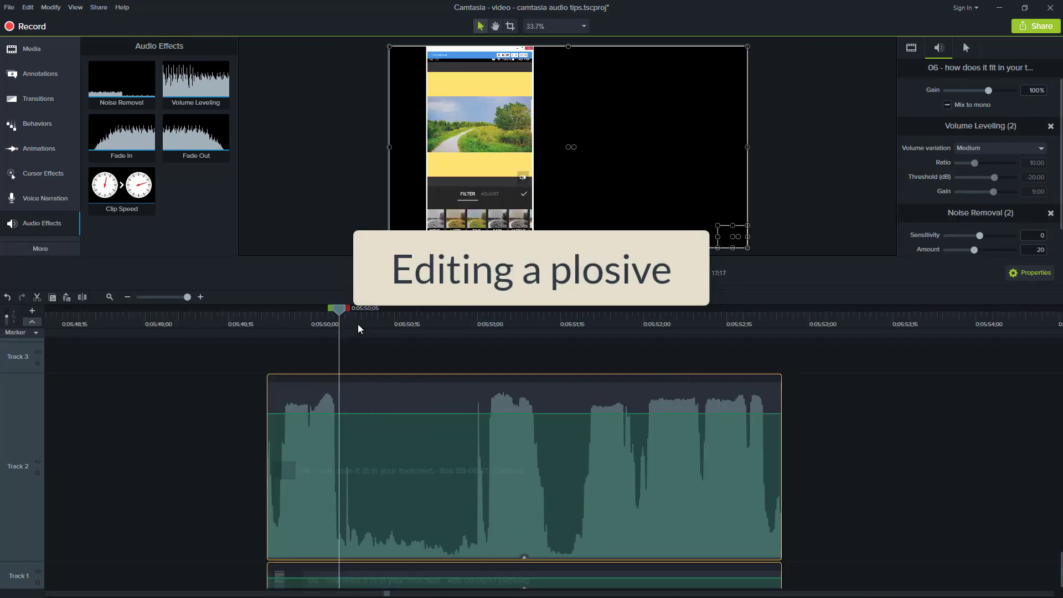
Locate the plosive just before 0:05:51 and select only the Track 2 clip.
{"action": "left_click", "coordinate": [408, 274]}
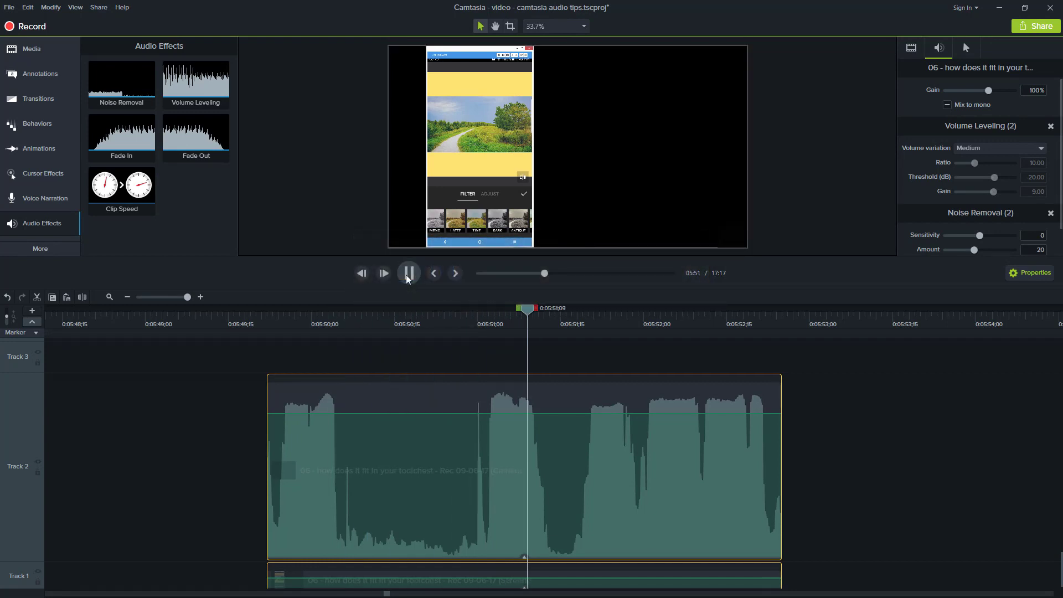
{"action": "left_click", "coordinate": [407, 274]}
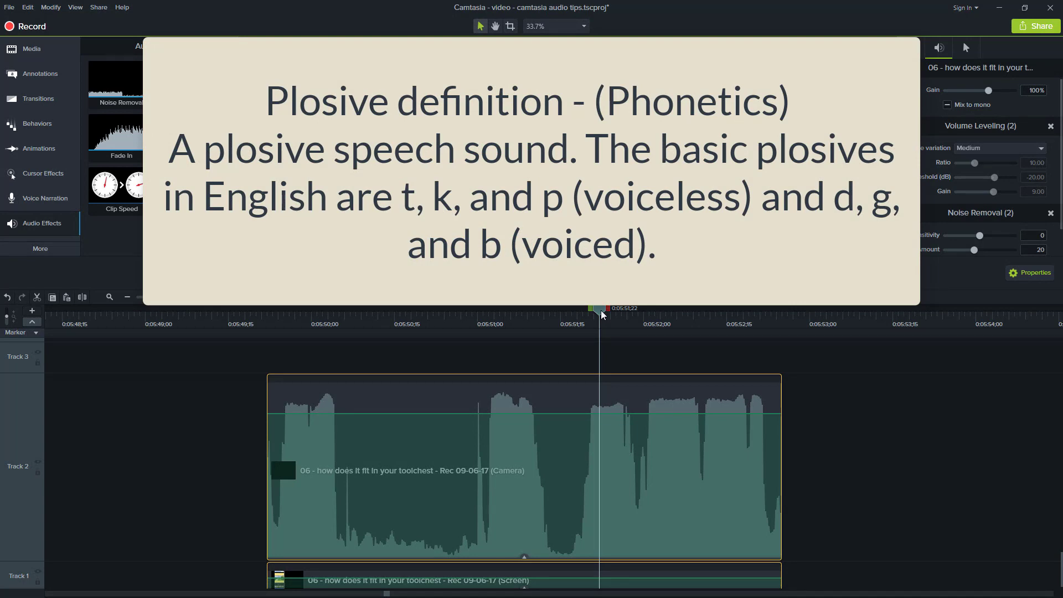
{"action": "left_click_drag", "start_coordinate": [603, 315], "coordinate": [461, 324]}
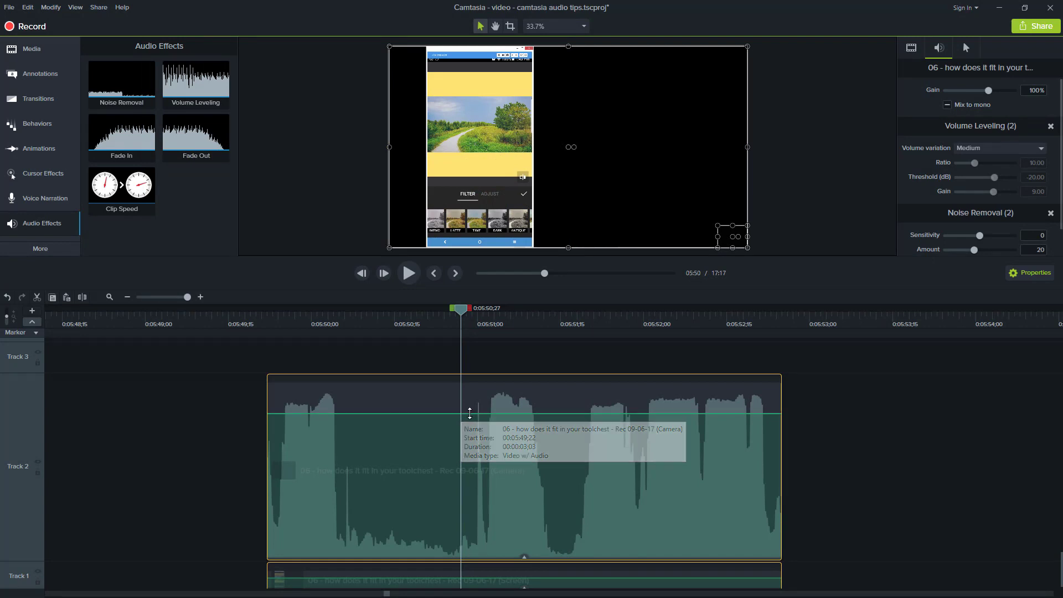
{"action": "left_click", "coordinate": [469, 413]}
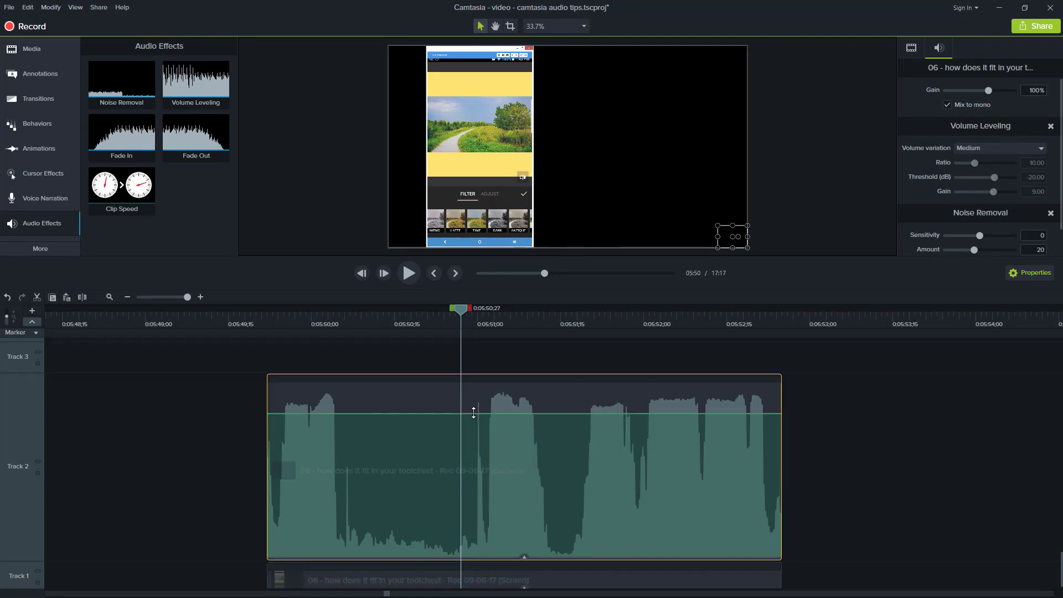
{"action": "left_click_drag", "start_coordinate": [459, 314], "coordinate": [496, 309]}
Pull Track 2's volume sharply down over the plosive and play it back.
{"action": "left_click_drag", "start_coordinate": [479, 413], "coordinate": [478, 509]}
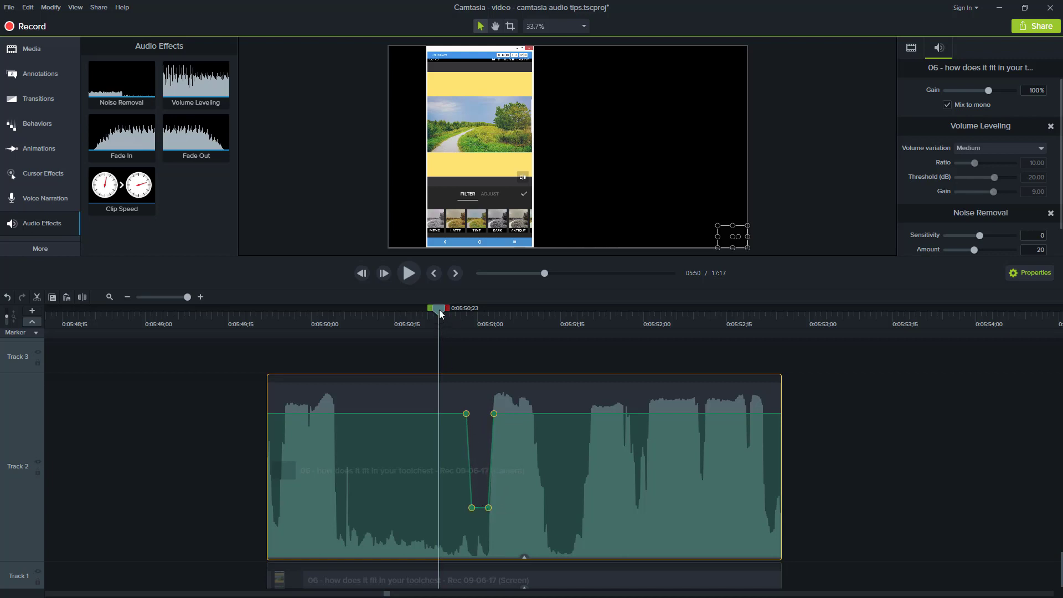
{"action": "left_click", "coordinate": [410, 273]}
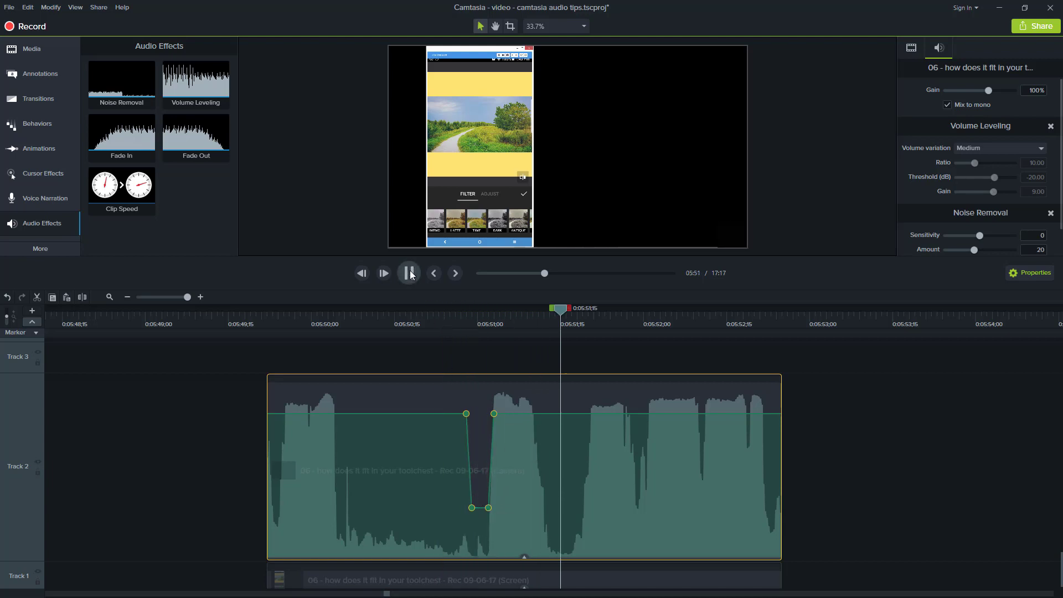
{"action": "left_click", "coordinate": [412, 274]}
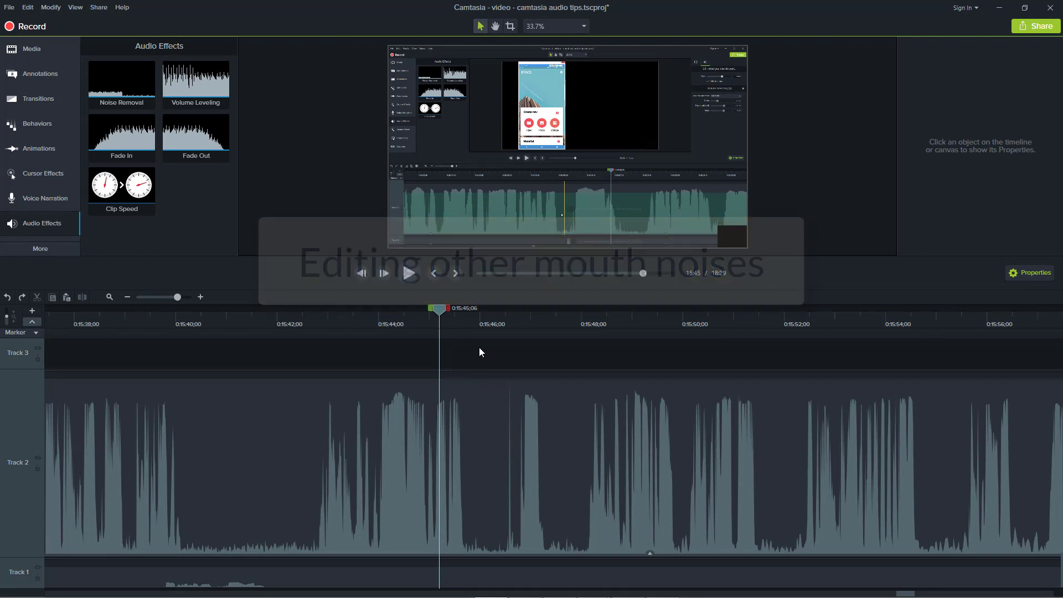
Find the mouth click by playback and mark a short range over it.
{"action": "left_click", "coordinate": [409, 272]}
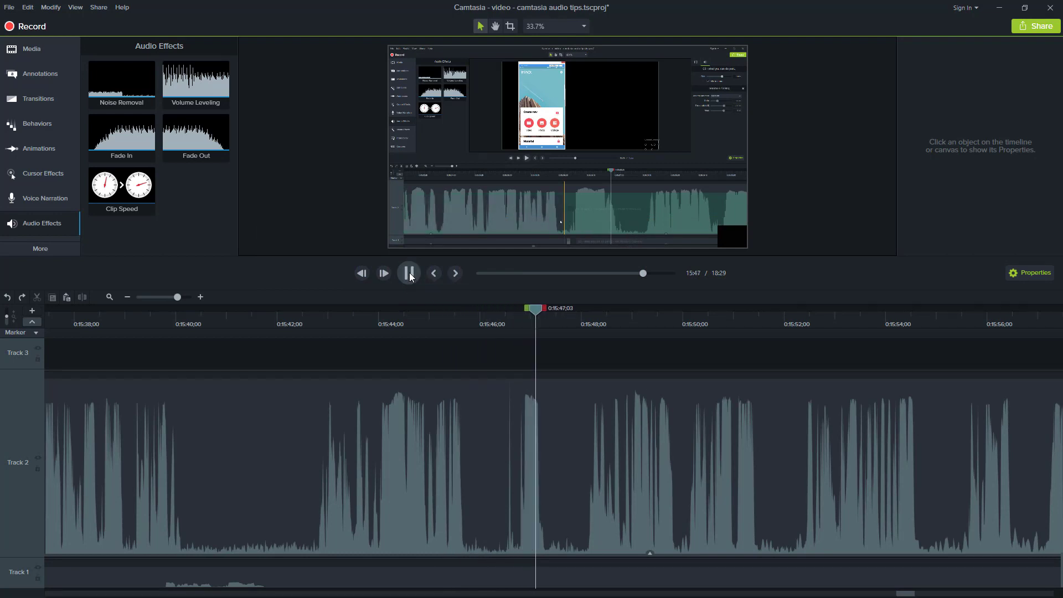
{"action": "left_click", "coordinate": [409, 274]}
{"action": "left_click_drag", "start_coordinate": [545, 310], "coordinate": [505, 310]}
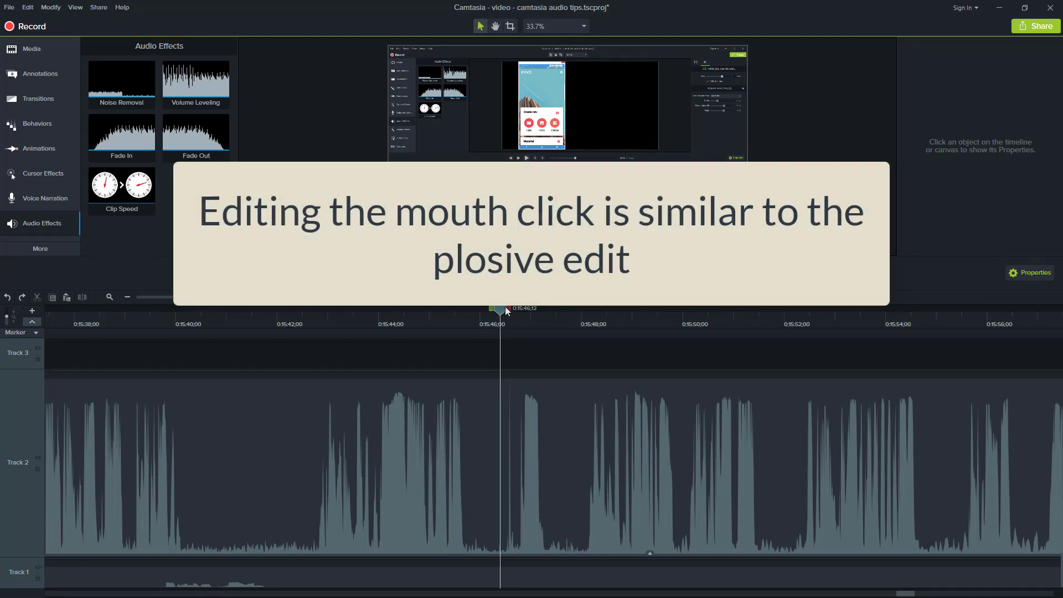
{"action": "scroll", "coordinate": [509, 321], "scroll_direction": "up", "scroll_amount": 2}
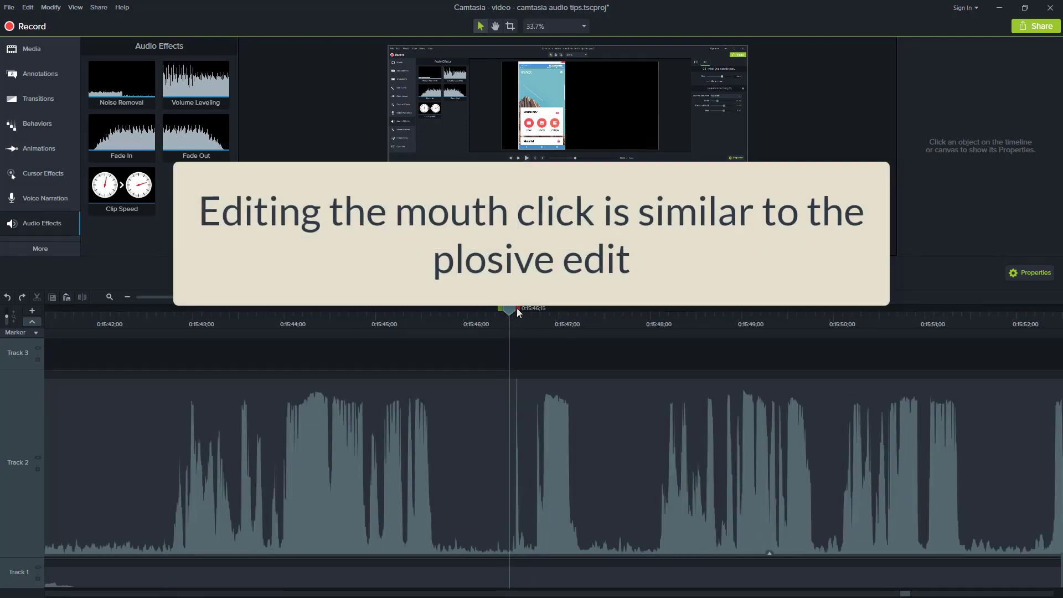
{"action": "left_click_drag", "start_coordinate": [517, 308], "coordinate": [535, 313]}
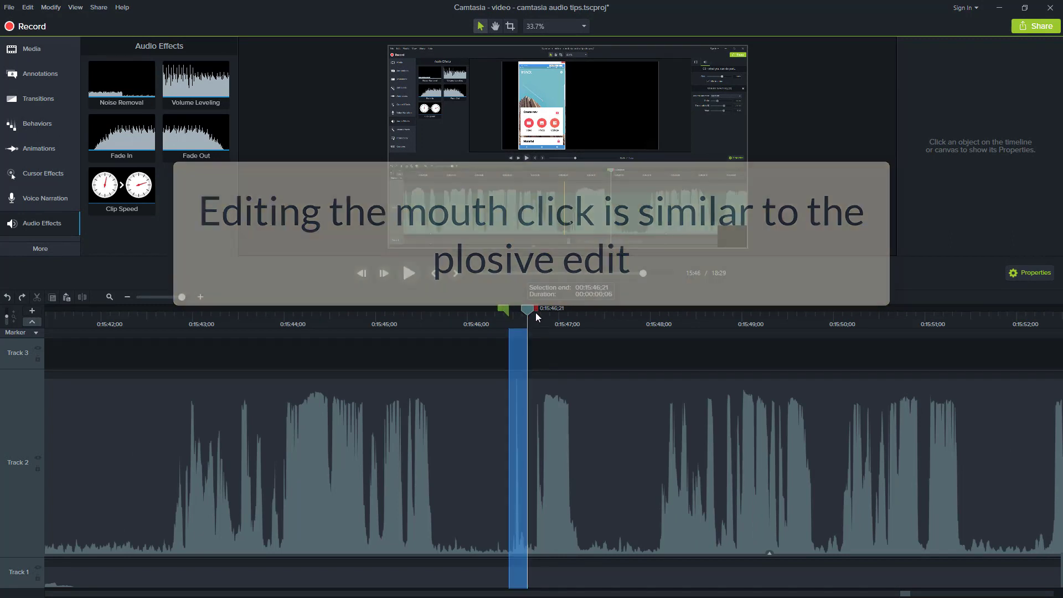
Drop Track 2's voice volume to silence over the mouth click and breath, then play it back.
{"action": "left_click", "coordinate": [520, 426]}
{"action": "left_click_drag", "start_coordinate": [520, 426], "coordinate": [520, 525]}
{"action": "left_click_drag", "start_coordinate": [526, 310], "coordinate": [425, 311]}
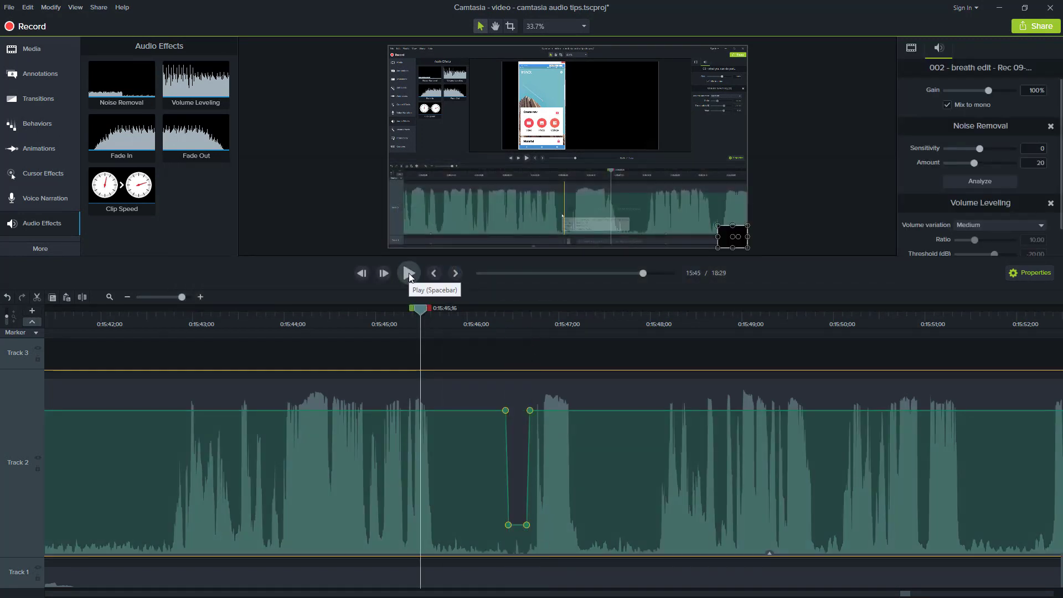
{"action": "left_click", "coordinate": [409, 273]}
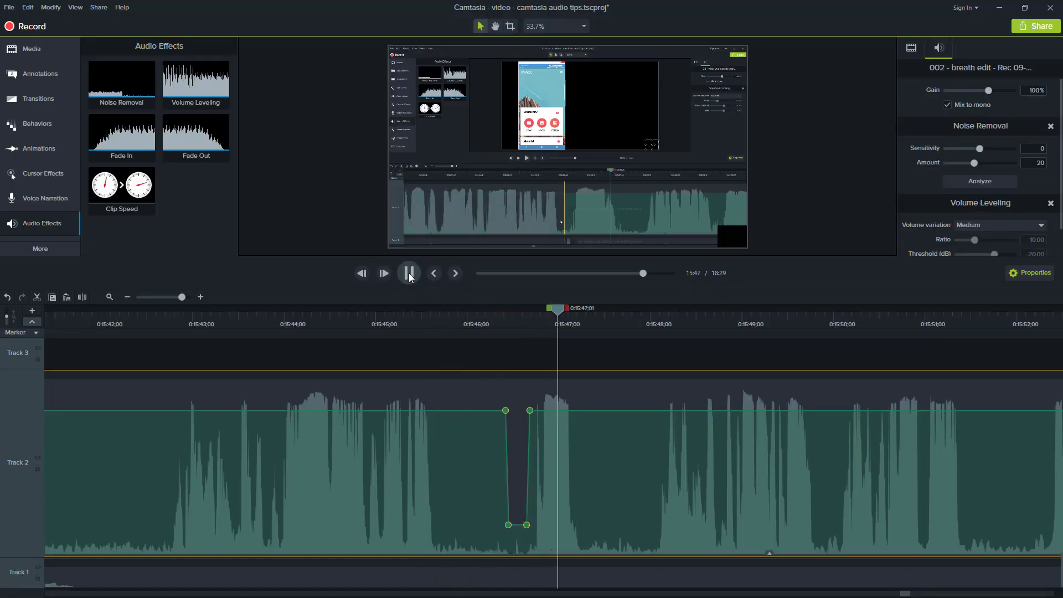
{"action": "left_click", "coordinate": [409, 274]}
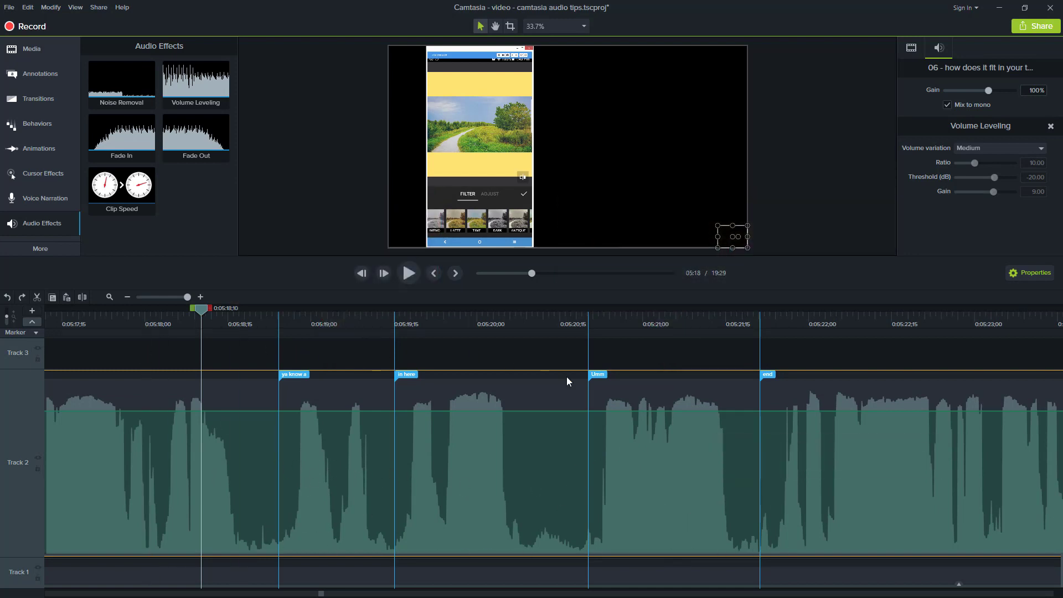
Play the section before the filler words and stop at the Umm marker.
{"action": "left_click", "coordinate": [184, 315]}
{"action": "left_click", "coordinate": [120, 317]}
{"action": "left_click", "coordinate": [436, 273]}
{"action": "left_click", "coordinate": [408, 275]}
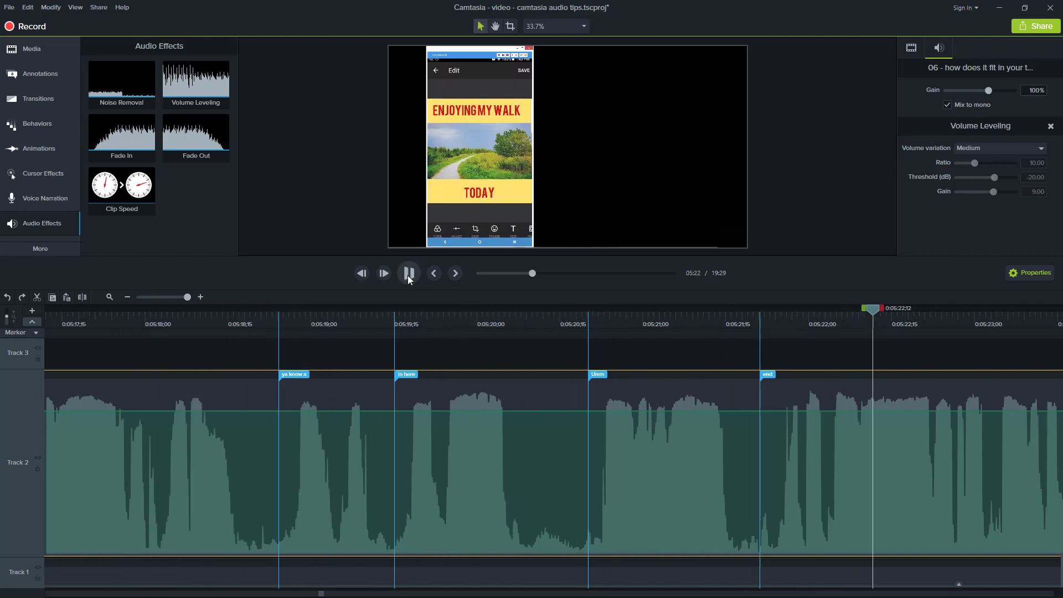
{"action": "left_click", "coordinate": [407, 275]}
{"action": "left_click", "coordinate": [589, 317]}
Ripple delete the 'Umm' and 'ya know a' filler-word ranges.
{"action": "left_click_drag", "start_coordinate": [596, 307], "coordinate": [772, 316]}
{"action": "right_click", "coordinate": [691, 430]}
{"action": "left_click", "coordinate": [731, 492]}
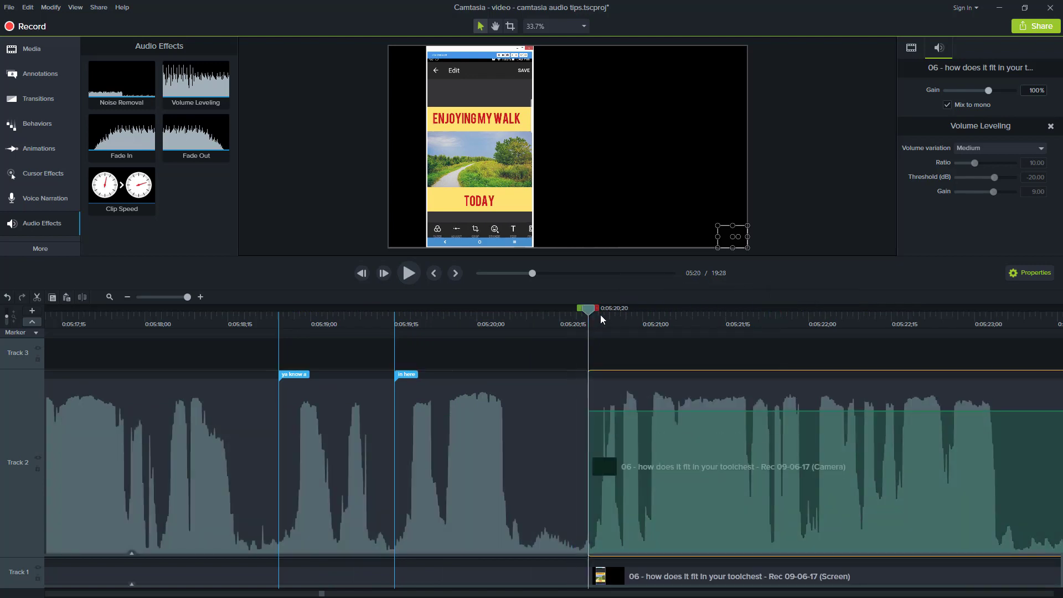
{"action": "mouse_move", "coordinate": [588, 315]}
{"action": "left_mouse_down"}
{"action": "mouse_move", "coordinate": [280, 308]}
{"action": "mouse_move", "coordinate": [398, 317]}
{"action": "left_mouse_up"}
{"action": "right_click", "coordinate": [339, 392]}
{"action": "left_click", "coordinate": [476, 454]}
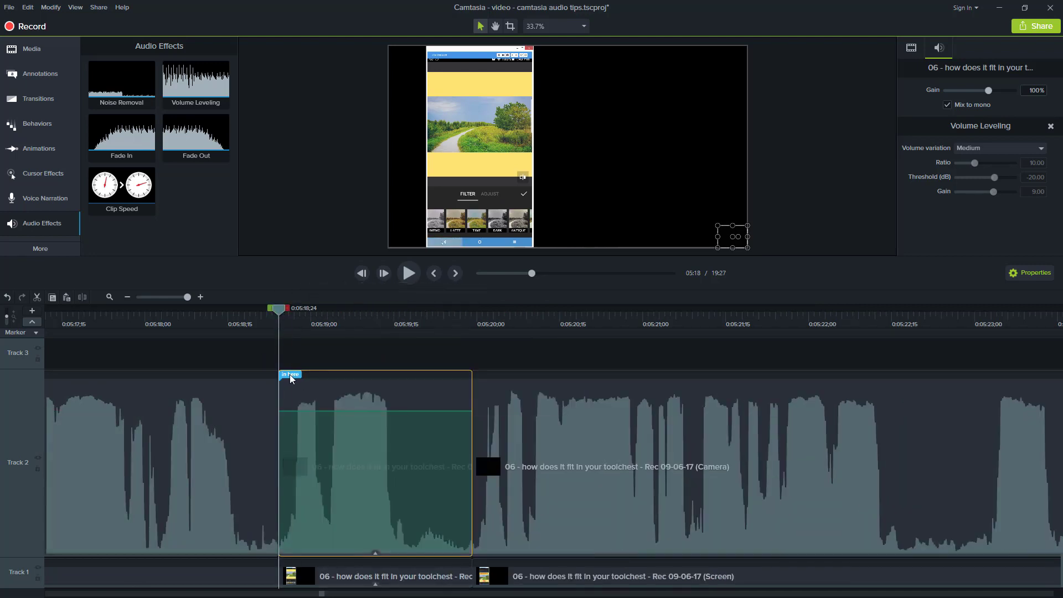
Play back the section after the cuts to check the edits.
{"action": "left_click", "coordinate": [290, 375]}
{"action": "left_click", "coordinate": [107, 314]}
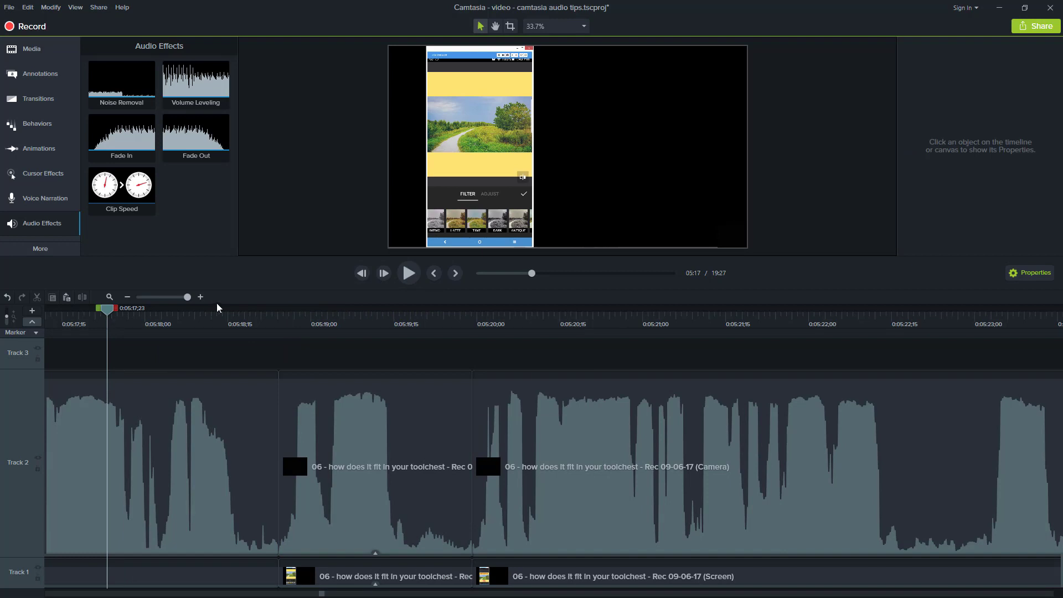
{"action": "left_click", "coordinate": [409, 273]}
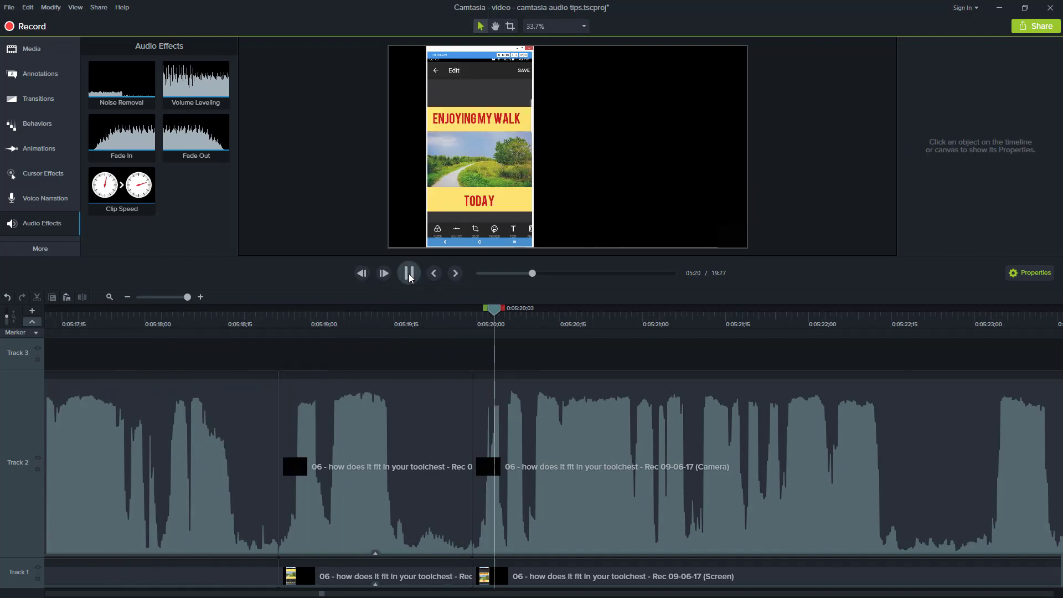
{"action": "left_click", "coordinate": [409, 277]}
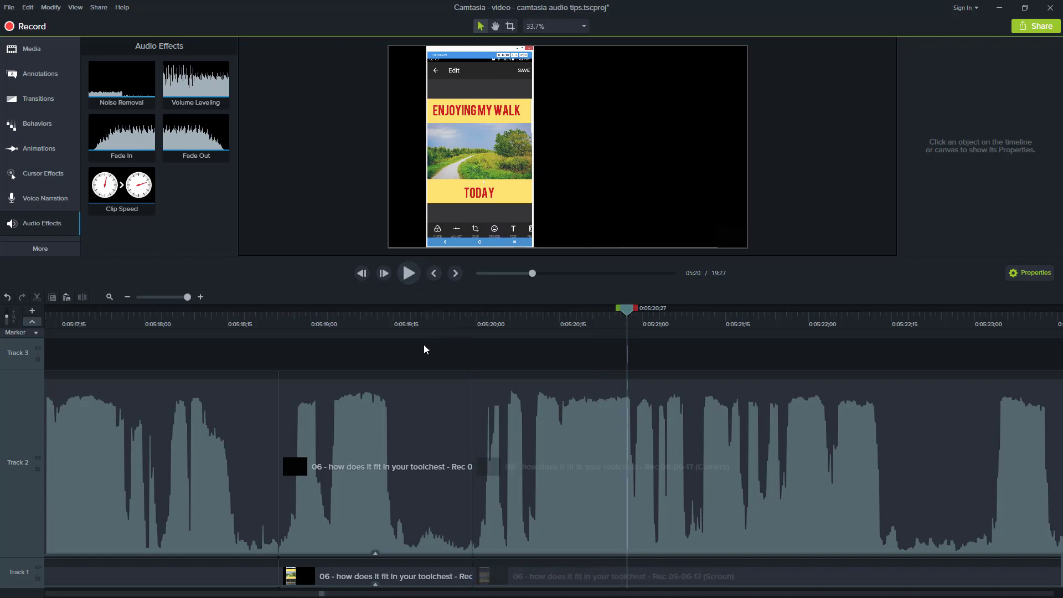
{"action": "left_click_drag", "start_coordinate": [628, 312], "coordinate": [185, 325]}
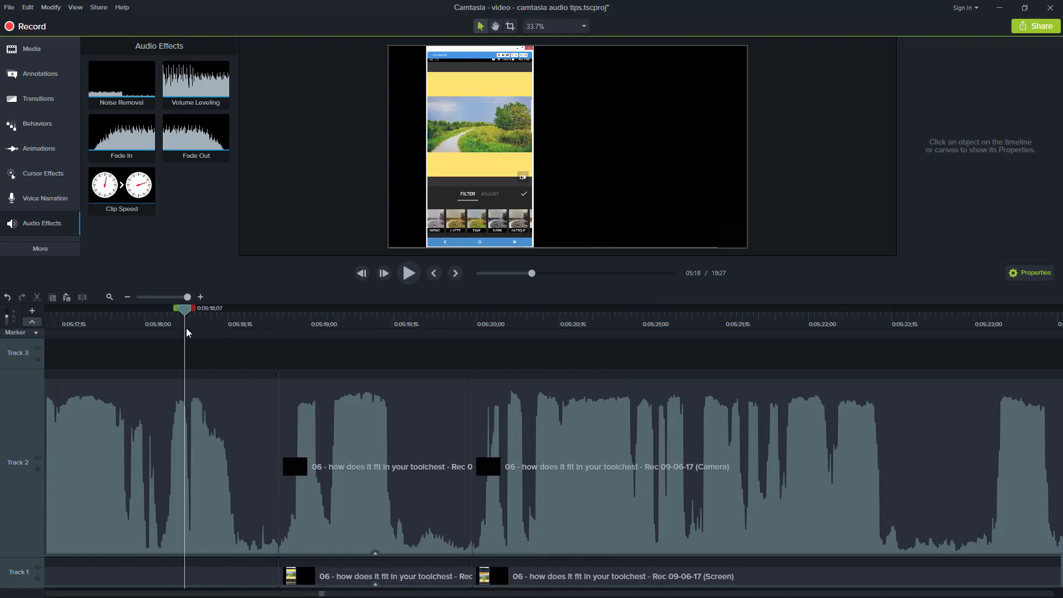
Stitch the three Track 2 voice clip pieces into one clip.
{"action": "left_click", "coordinate": [258, 430]}
{"action": "left_click", "coordinate": [308, 418], "text": "ctrl"}
{"action": "left_click", "coordinate": [498, 418], "text": "ctrl"}
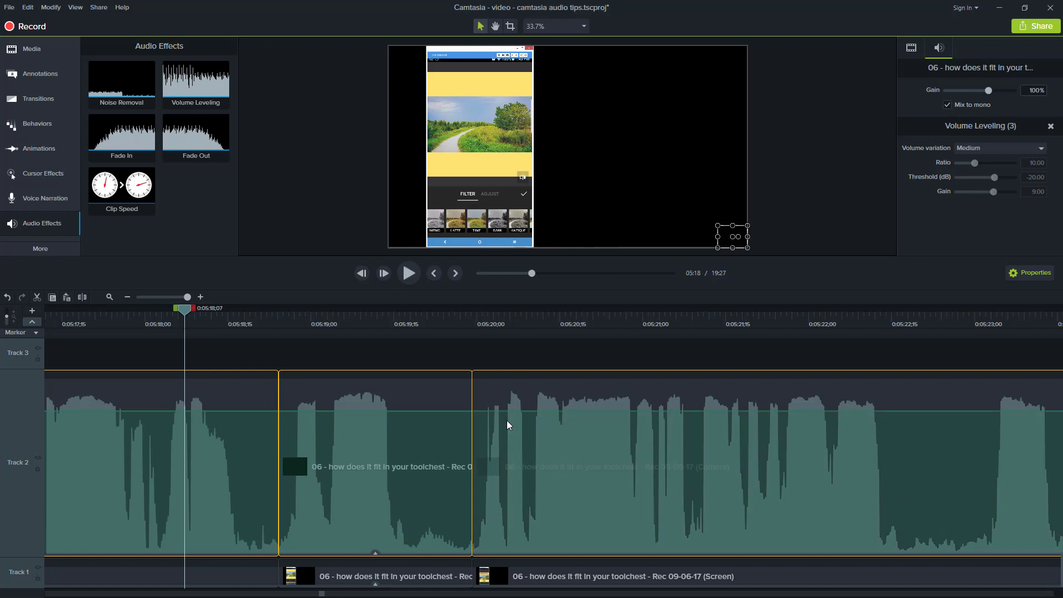
{"action": "right_click", "coordinate": [432, 415]}
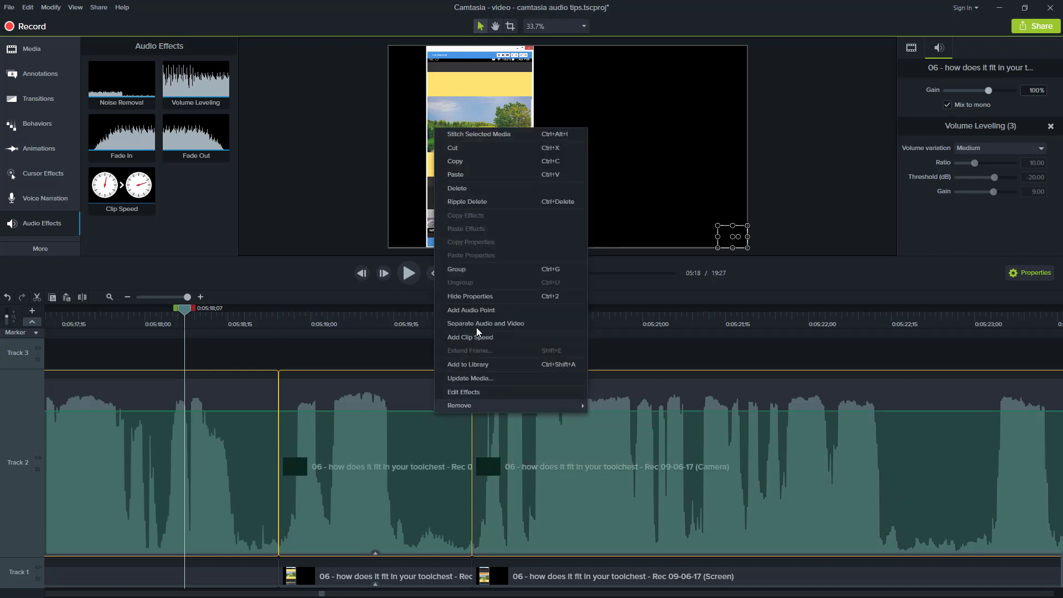
{"action": "left_click", "coordinate": [489, 135]}
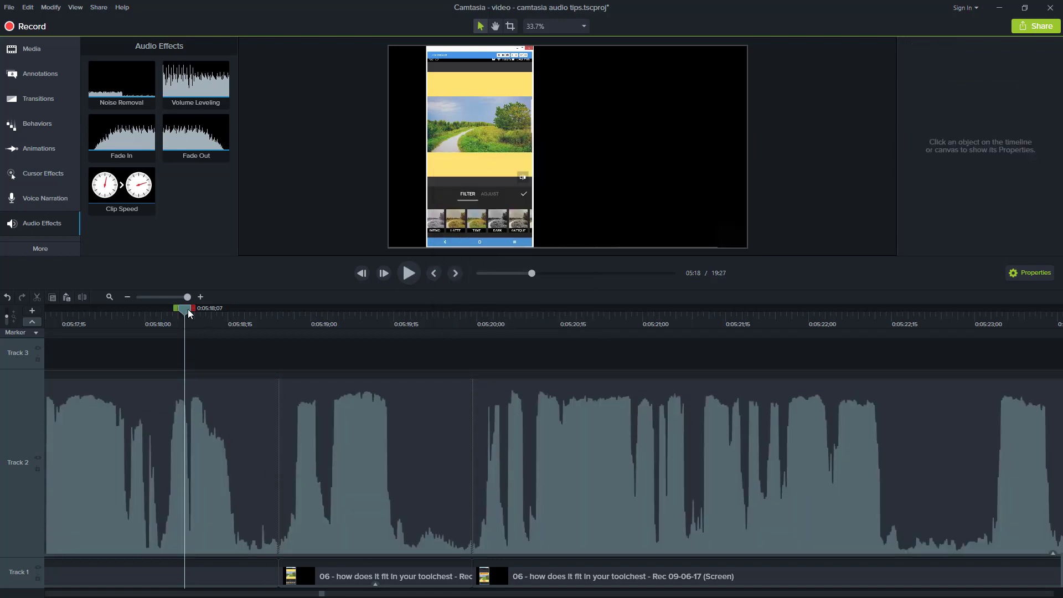
Add a volume dip over the first edit point.
{"action": "left_click_drag", "start_coordinate": [189, 313], "coordinate": [290, 309]}
{"action": "left_click", "coordinate": [257, 379]}
{"action": "key", "text": "shift+Down"}
Add audio points across the second edit and lower the voice volume into a curved dip.
{"action": "left_click", "coordinate": [394, 314]}
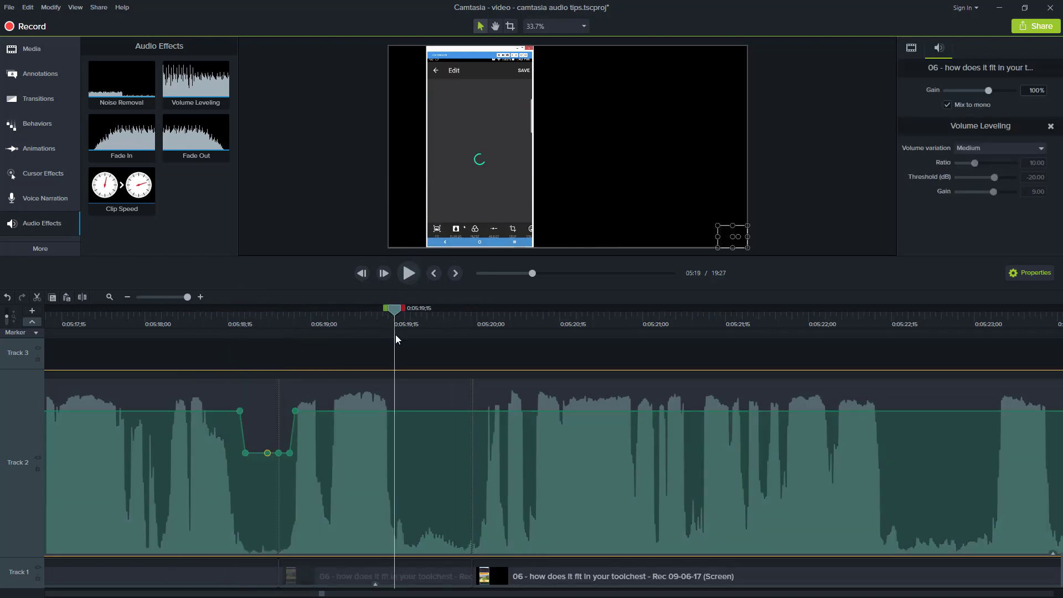
{"action": "left_click_drag", "start_coordinate": [403, 307], "coordinate": [483, 309]}
{"action": "right_click", "coordinate": [396, 308]}
{"action": "left_click", "coordinate": [426, 431]}
{"action": "right_click", "coordinate": [401, 411]}
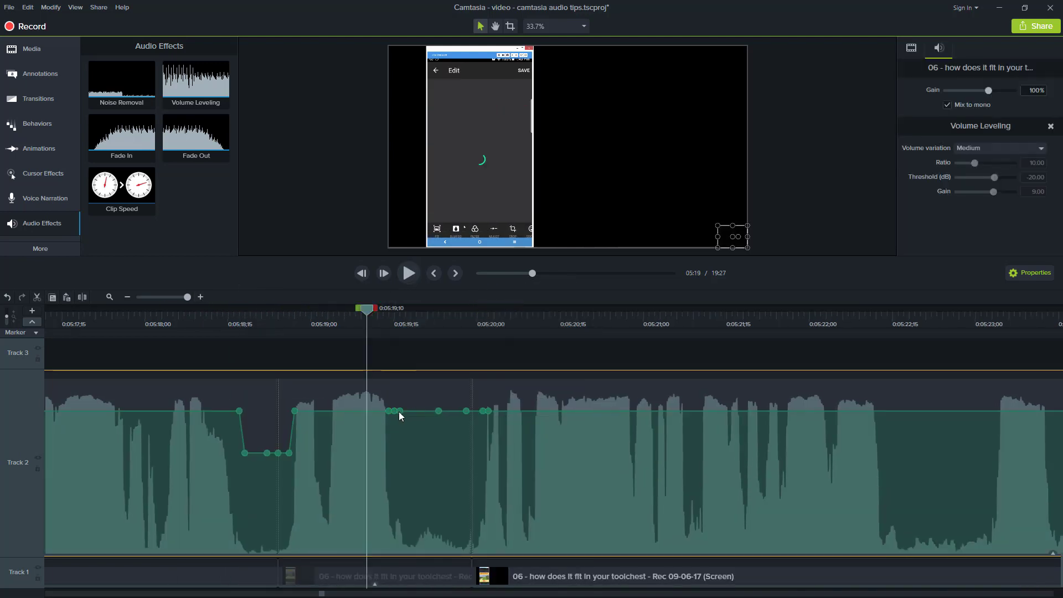
{"action": "left_click", "coordinate": [425, 421]}
{"action": "left_click_drag", "start_coordinate": [393, 308], "coordinate": [484, 308]}
{"action": "key", "text": "shift+Down"}
{"action": "left_click", "coordinate": [394, 437]}
{"action": "key", "text": "ctrl+z"}
Play back the softened edit points from 0:05:18;00.
{"action": "left_click_drag", "start_coordinate": [377, 308], "coordinate": [145, 307]}
{"action": "left_click", "coordinate": [409, 273]}
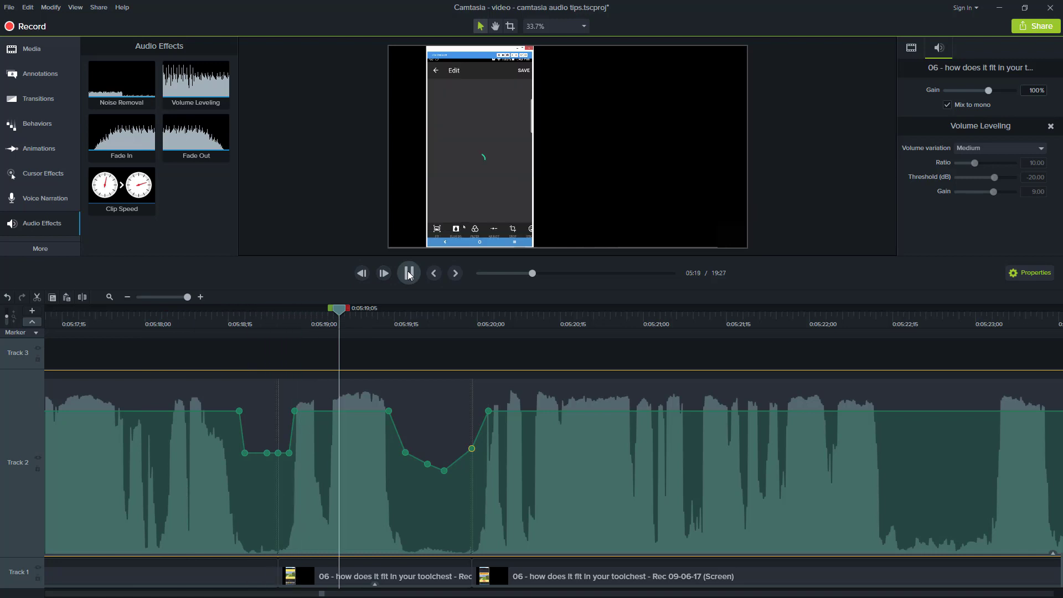
{"action": "left_click", "coordinate": [408, 273]}
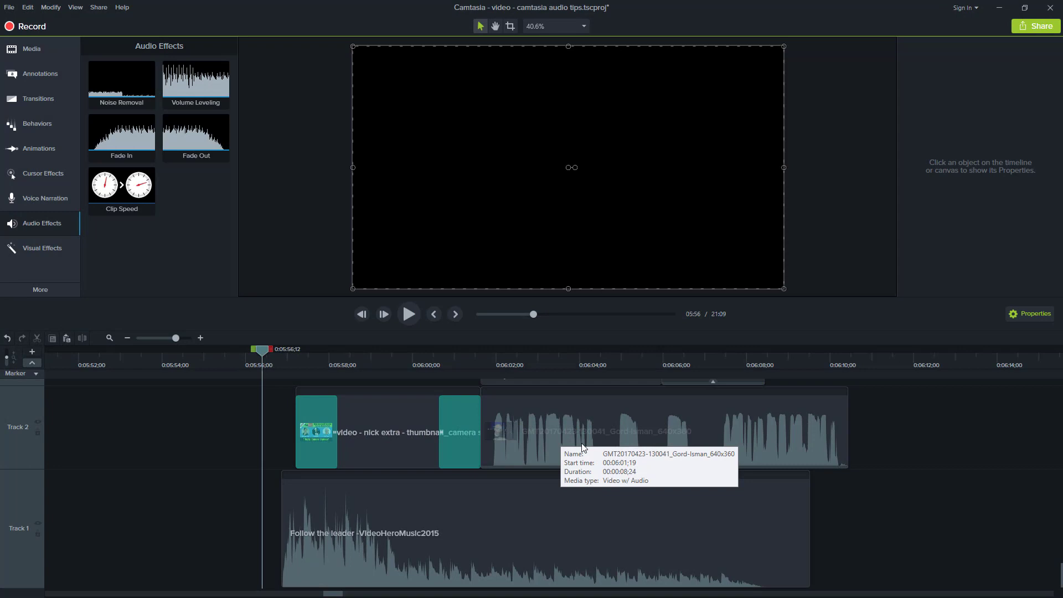
Preview the talking-head clip with its title and locate the Follow the leader music.
{"action": "left_click", "coordinate": [581, 443]}
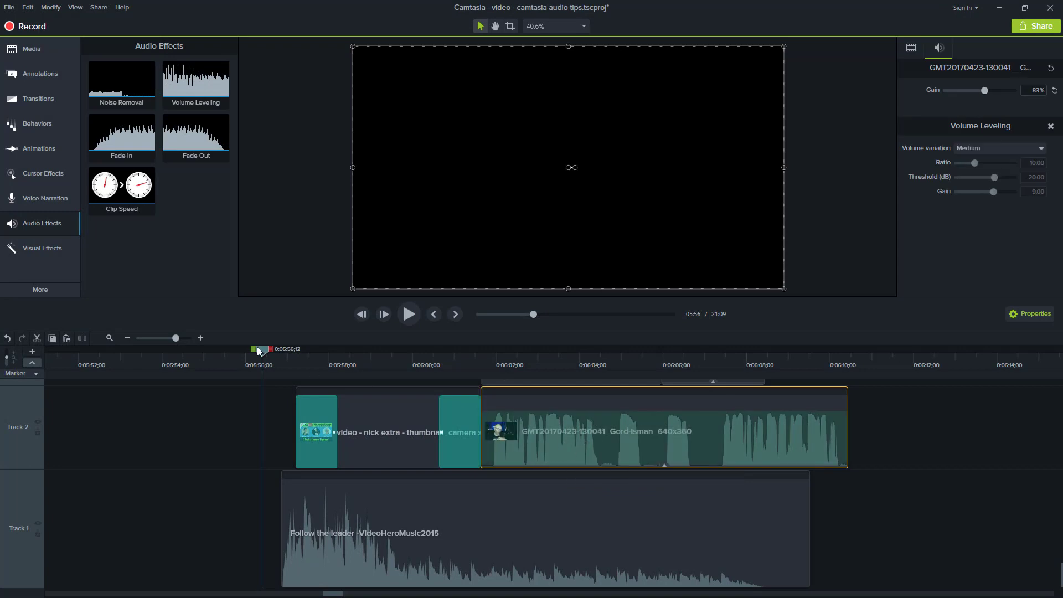
{"action": "left_click_drag", "start_coordinate": [258, 349], "coordinate": [532, 349]}
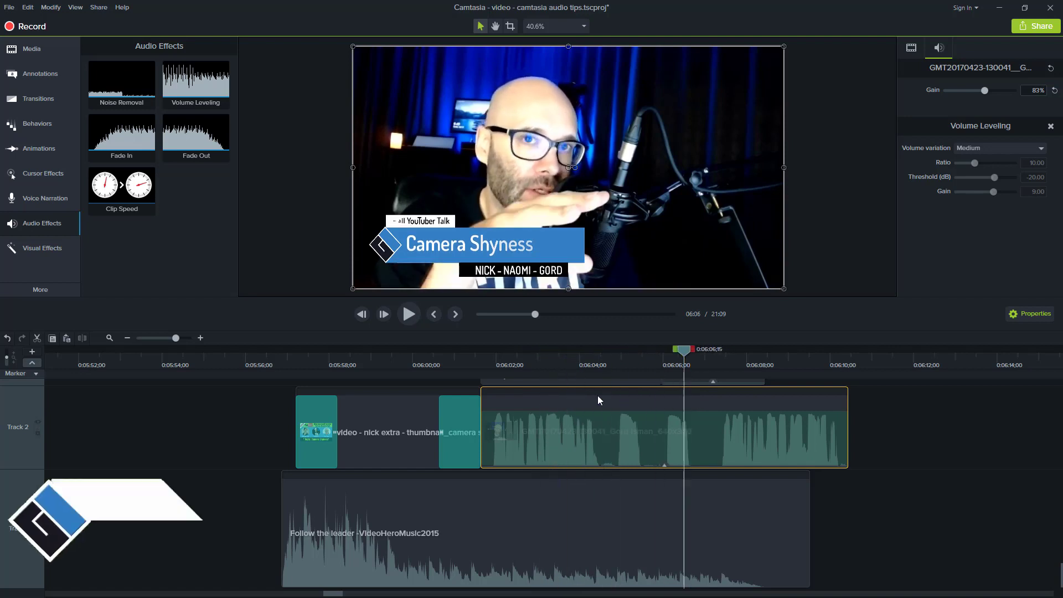
{"action": "left_click_drag", "start_coordinate": [244, 378], "coordinate": [261, 393]}
{"action": "left_click", "coordinate": [393, 509]}
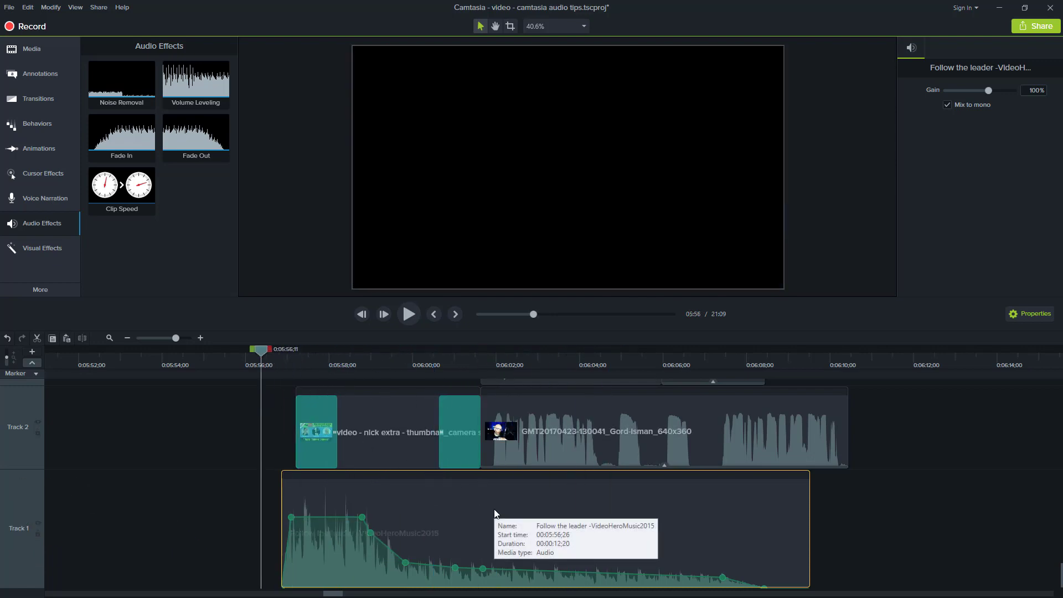
{"action": "left_click", "coordinate": [869, 511]}
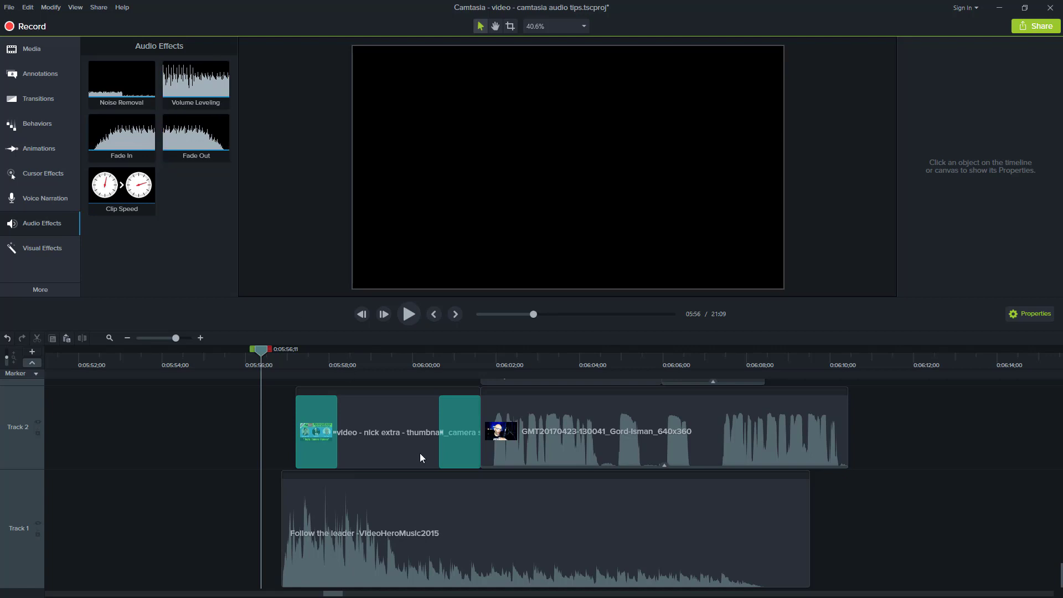
Apply Fade In and Fade Out to the Follow the leader music and lower its volume envelope.
{"action": "left_click", "coordinate": [510, 516]}
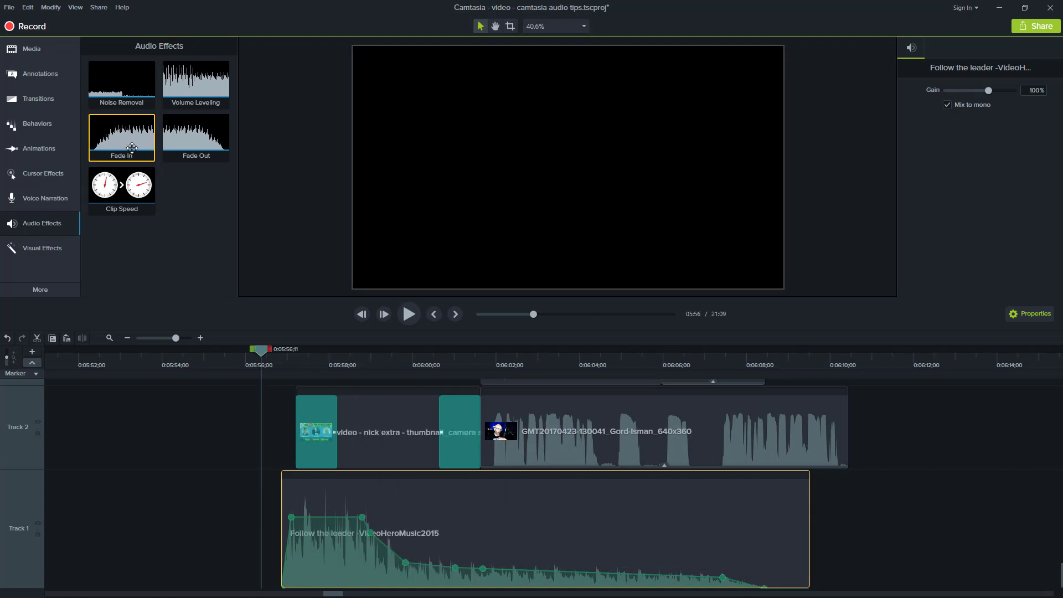
{"action": "left_click_drag", "start_coordinate": [132, 147], "coordinate": [338, 501]}
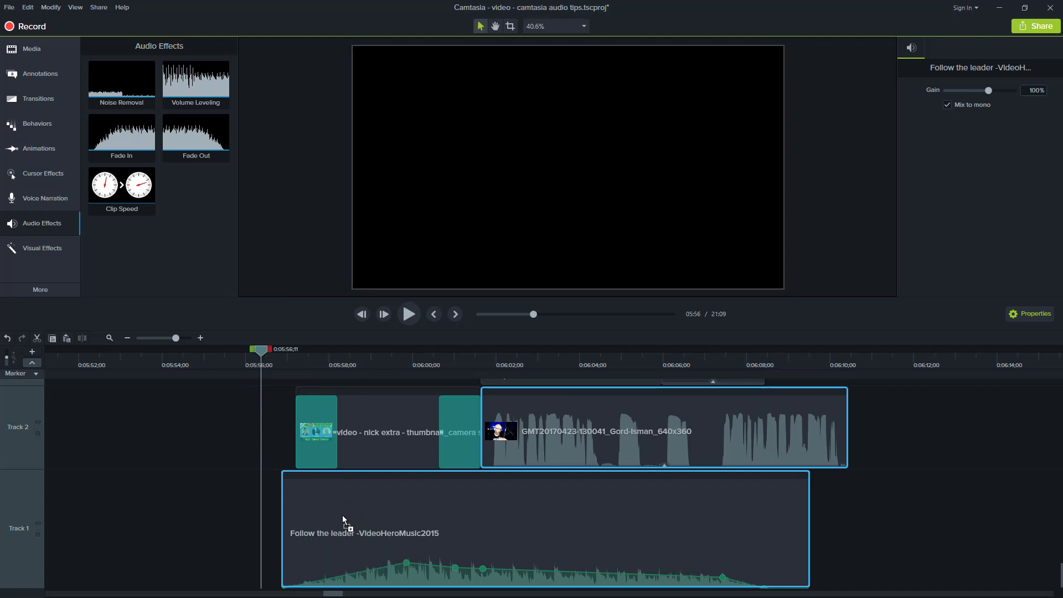
{"action": "left_click_drag", "start_coordinate": [343, 514], "coordinate": [125, 139]}
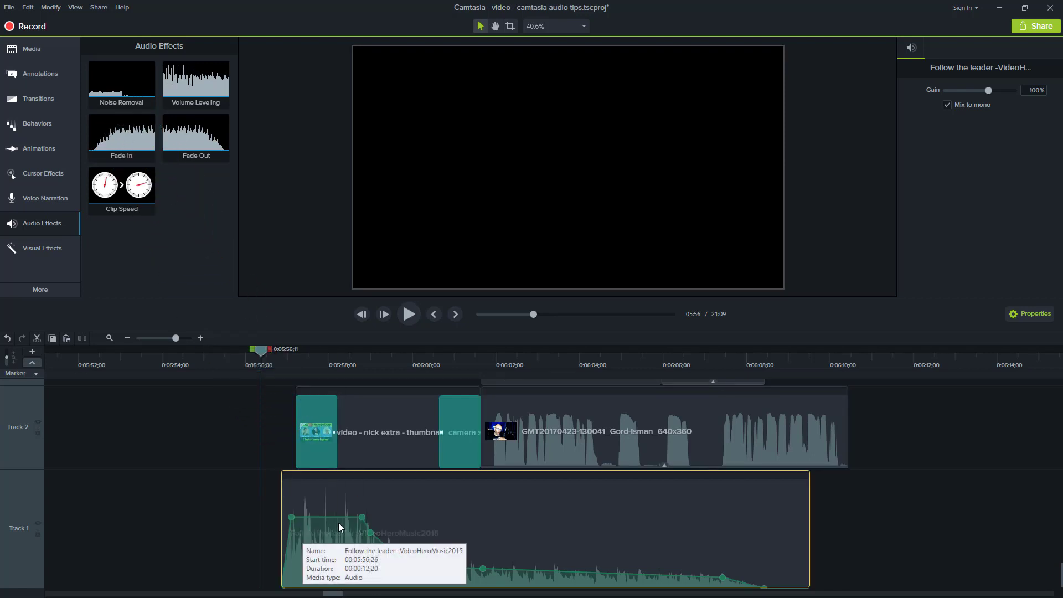
{"action": "left_click_drag", "start_coordinate": [195, 136], "coordinate": [740, 587]}
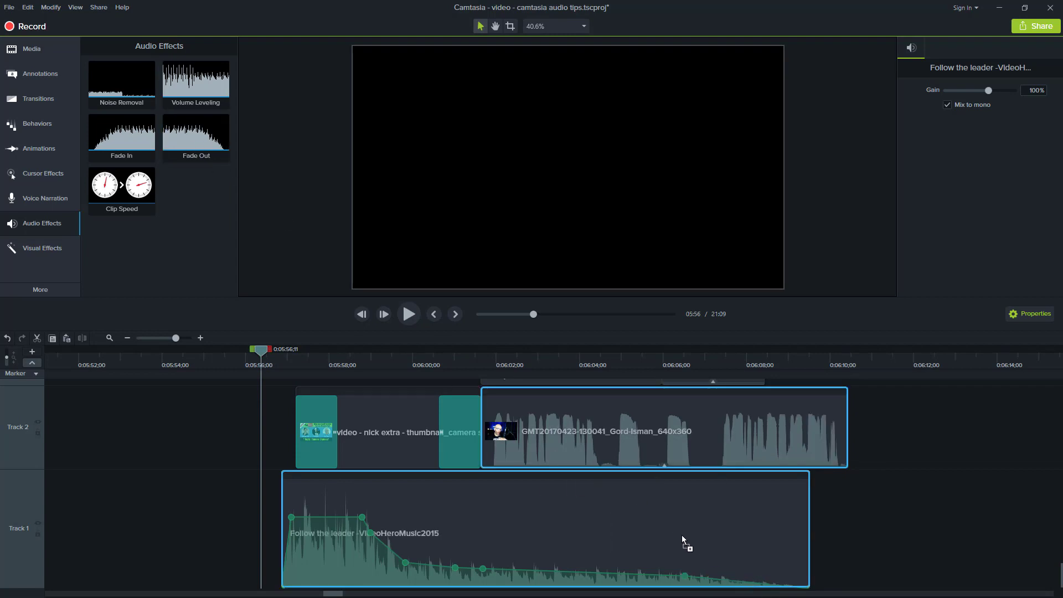
{"action": "left_click_drag", "start_coordinate": [423, 401], "coordinate": [394, 473]}
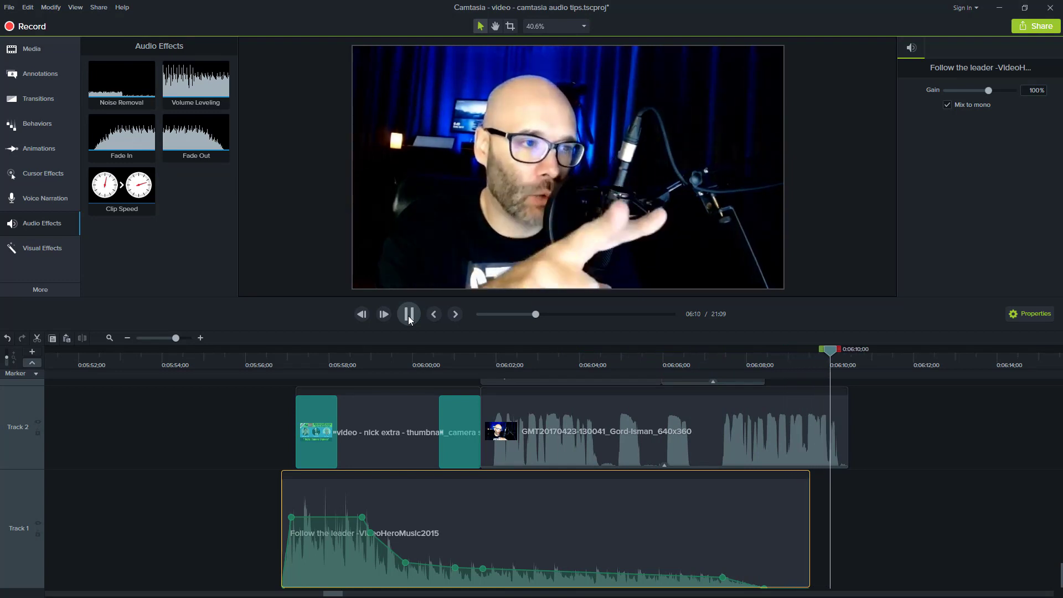
{"action": "left_click", "coordinate": [257, 410]}
{"action": "left_click", "coordinate": [273, 360]}
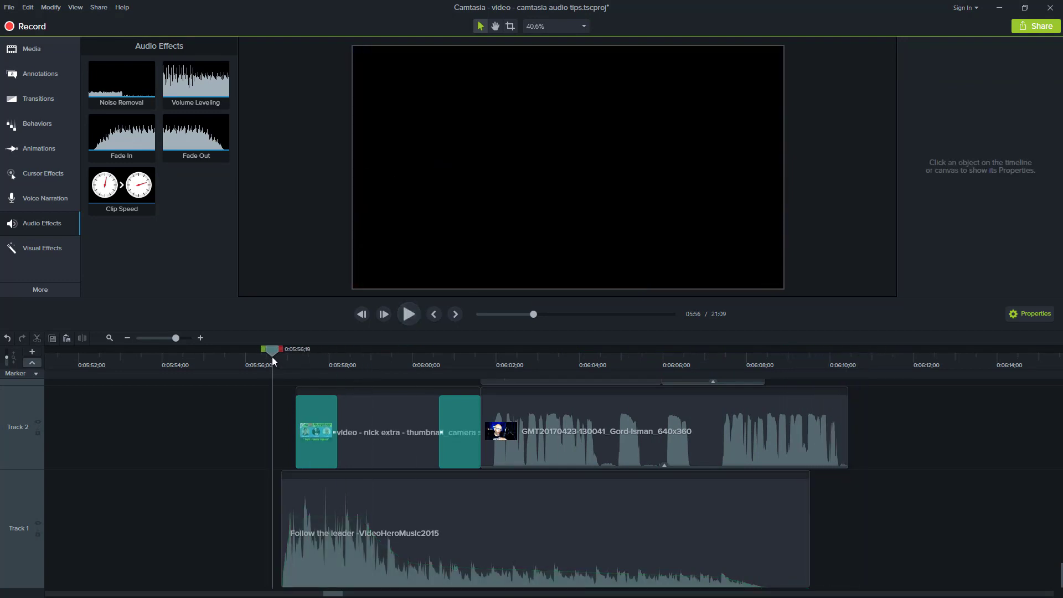
{"action": "left_click_drag", "start_coordinate": [273, 356], "coordinate": [414, 374]}
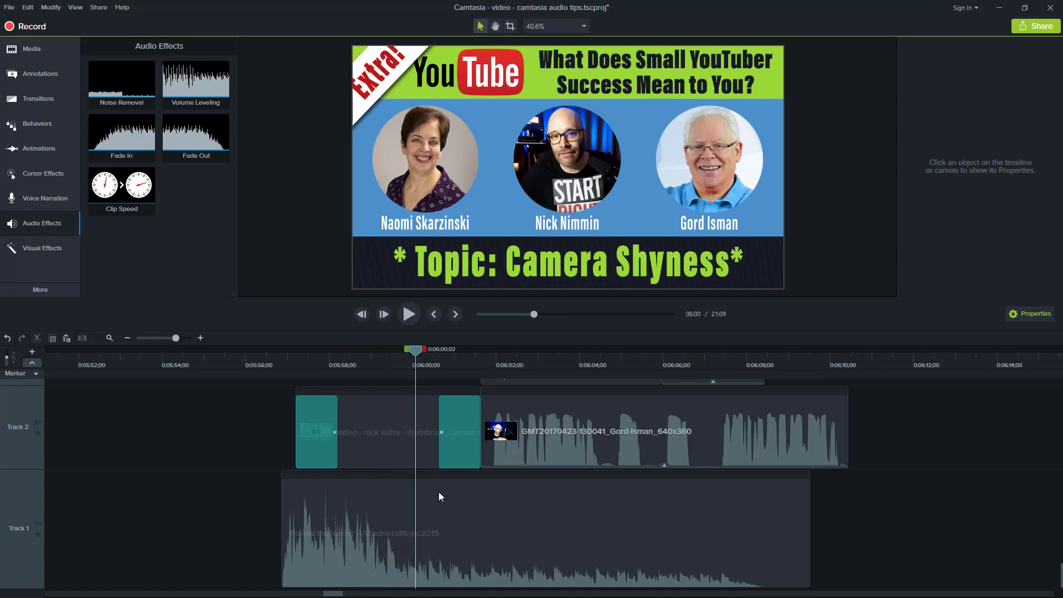
{"action": "left_click", "coordinate": [441, 509]}
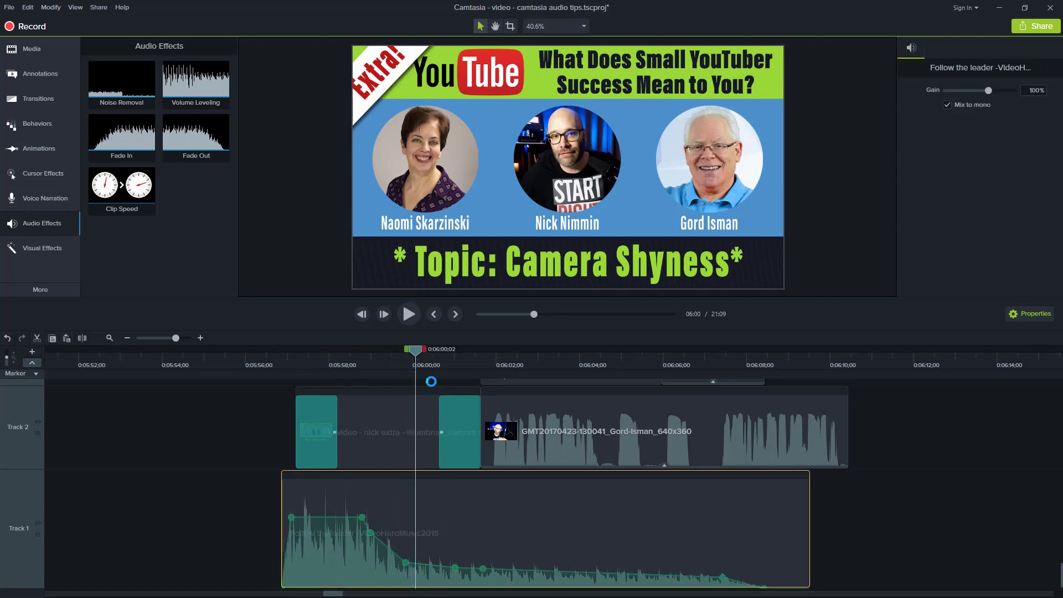
{"action": "left_click_drag", "start_coordinate": [417, 353], "coordinate": [480, 349]}
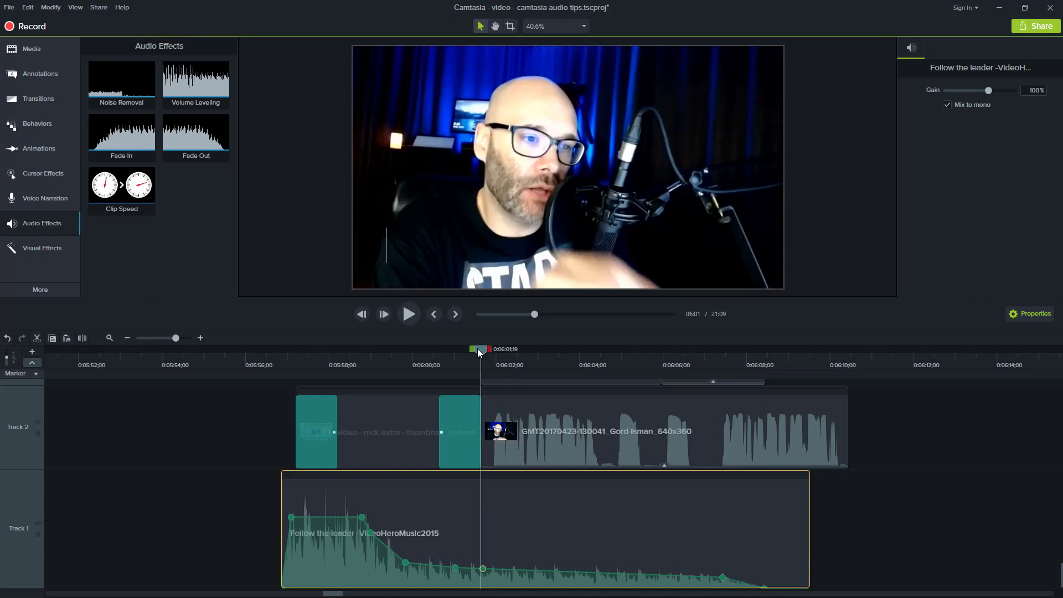
{"action": "left_click_drag", "start_coordinate": [480, 354], "coordinate": [719, 385]}
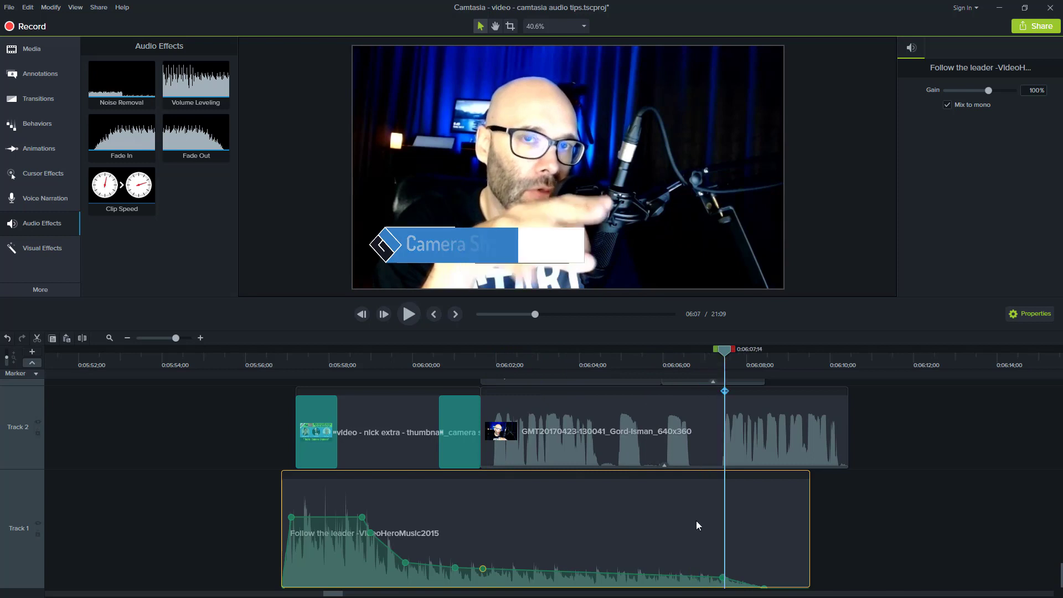